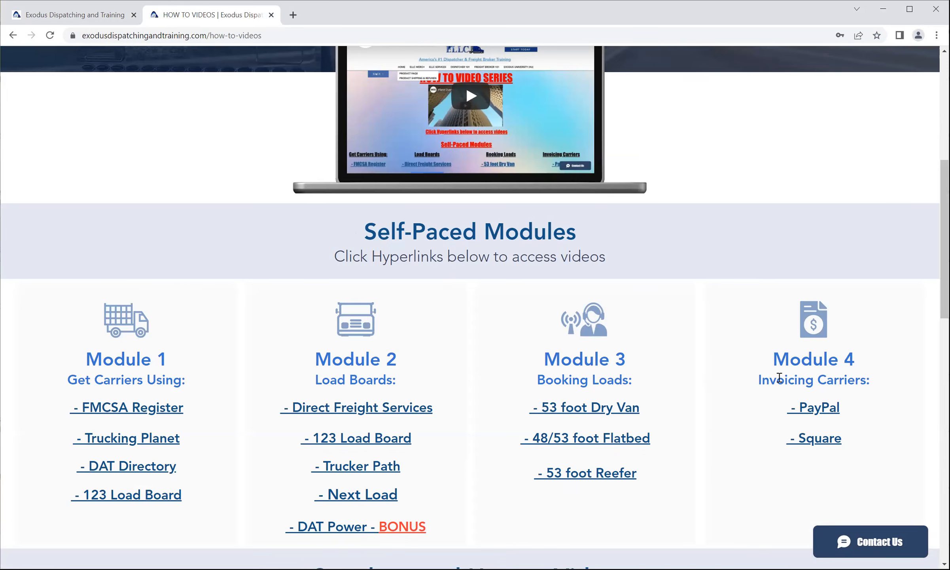
pyautogui.moveTo(771, 361); pyautogui.dragTo(871, 382)
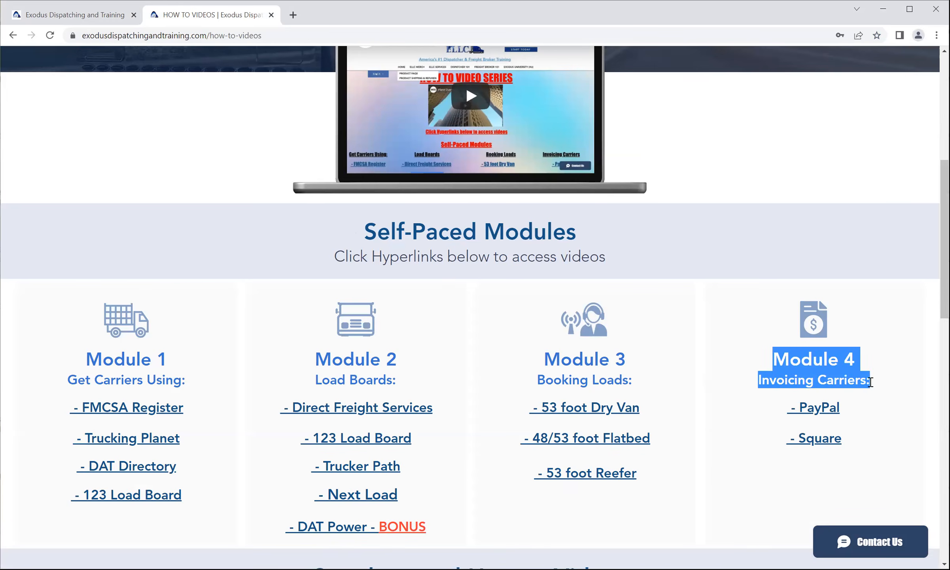
pyautogui.click(881, 406)
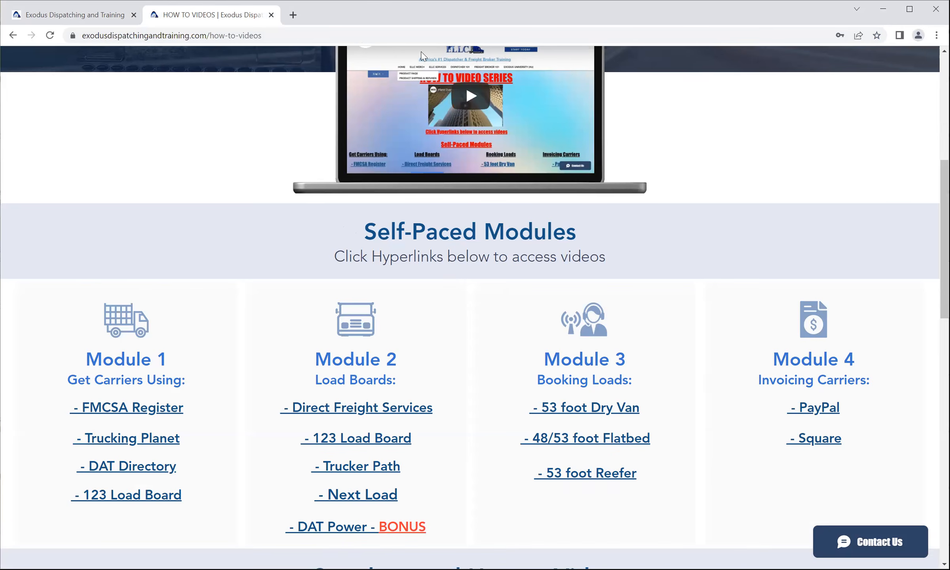
# Search the web for "square login" in a new browser tab.
pyautogui.click(293, 16)
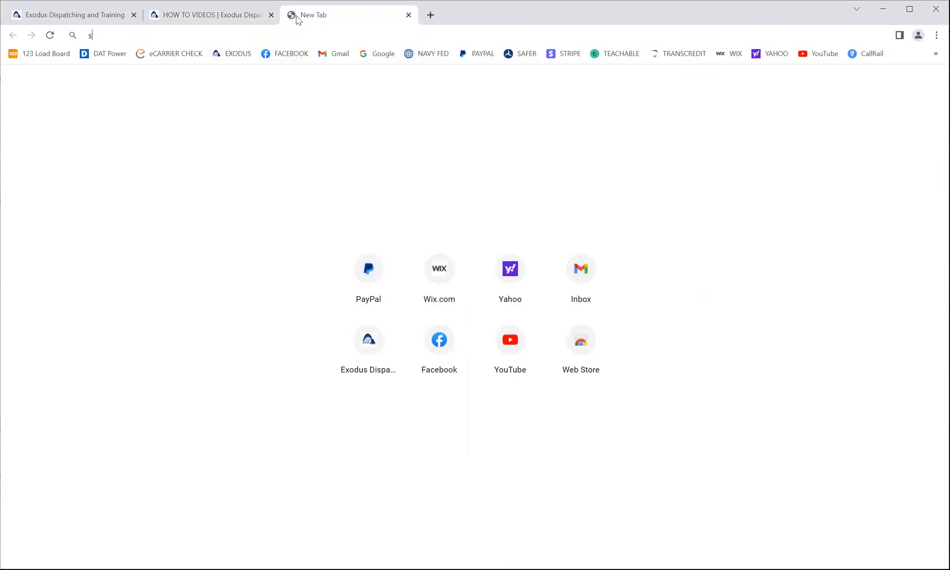
pyautogui.write('square')
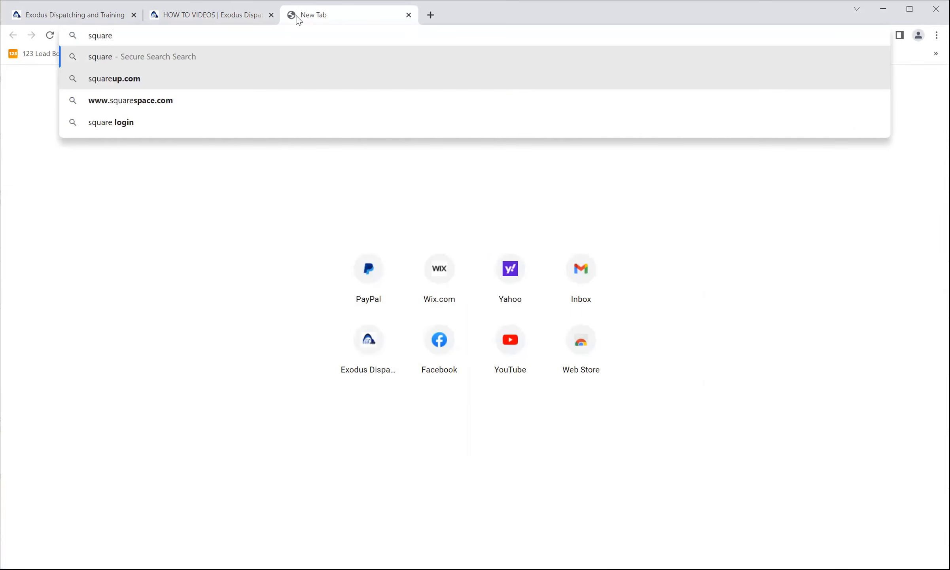
pyautogui.click(113, 122)
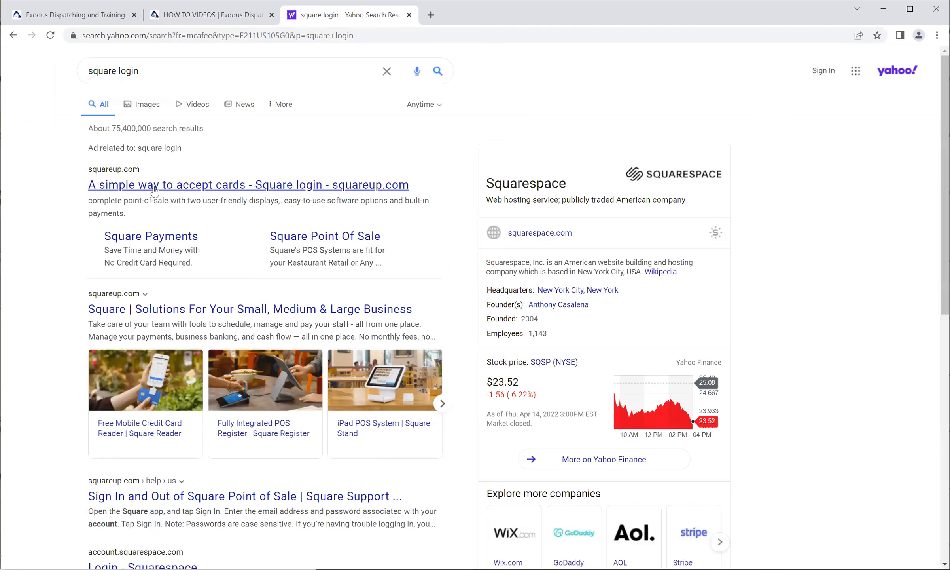
# Look through the search results and open Square's official site for small, medium and large businesses.
pyautogui.scroll(-2, 152, 192)
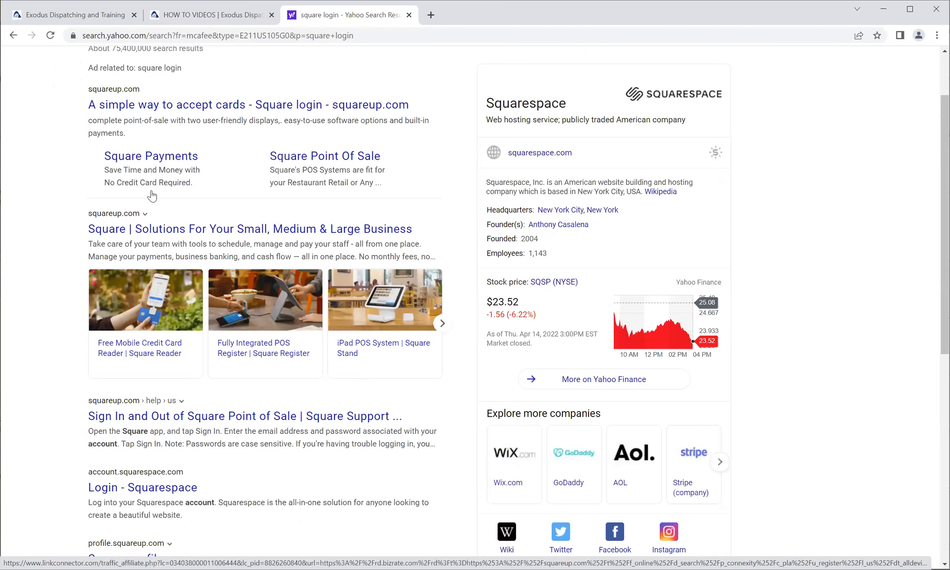
pyautogui.scroll(-2, 126, 291)
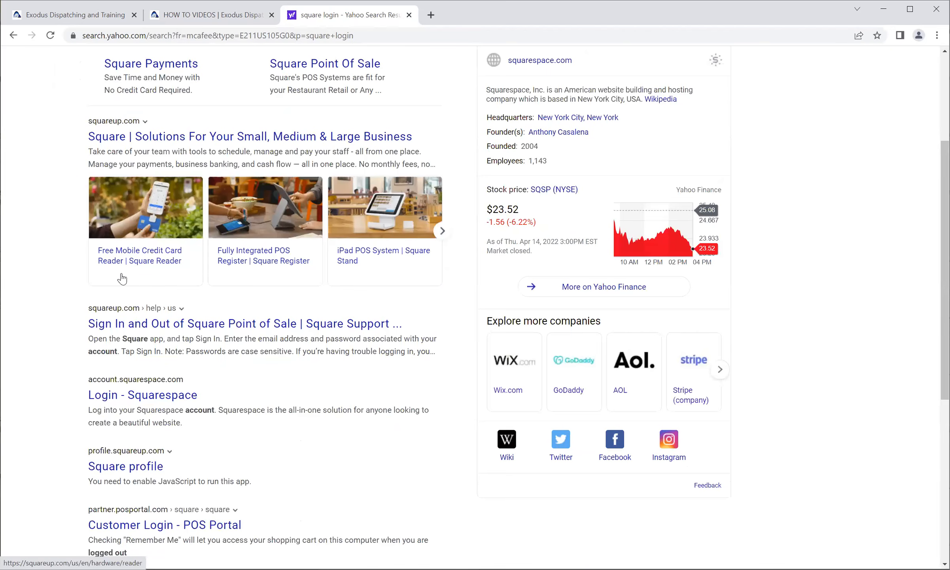
pyautogui.scroll(-1, 113, 261)
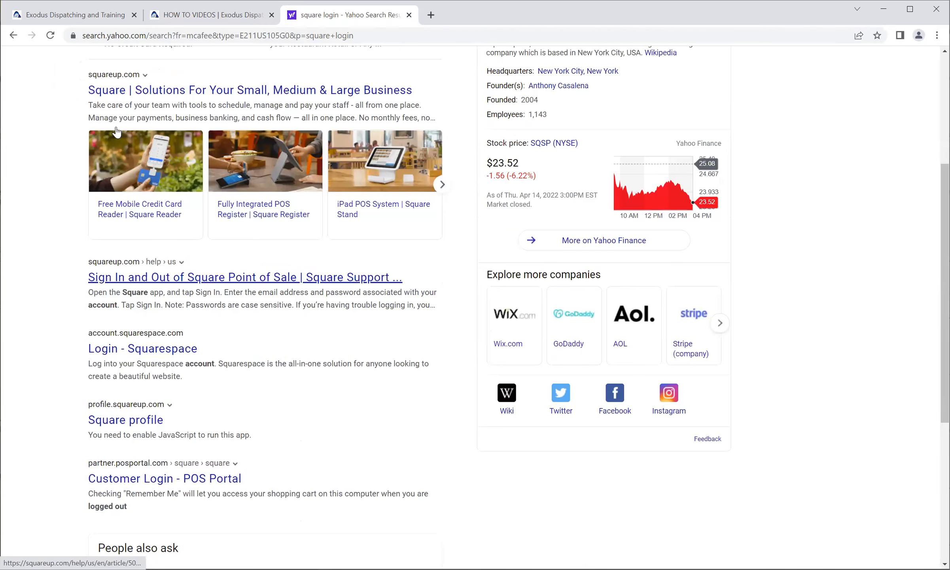
pyautogui.scroll(3, 120, 190)
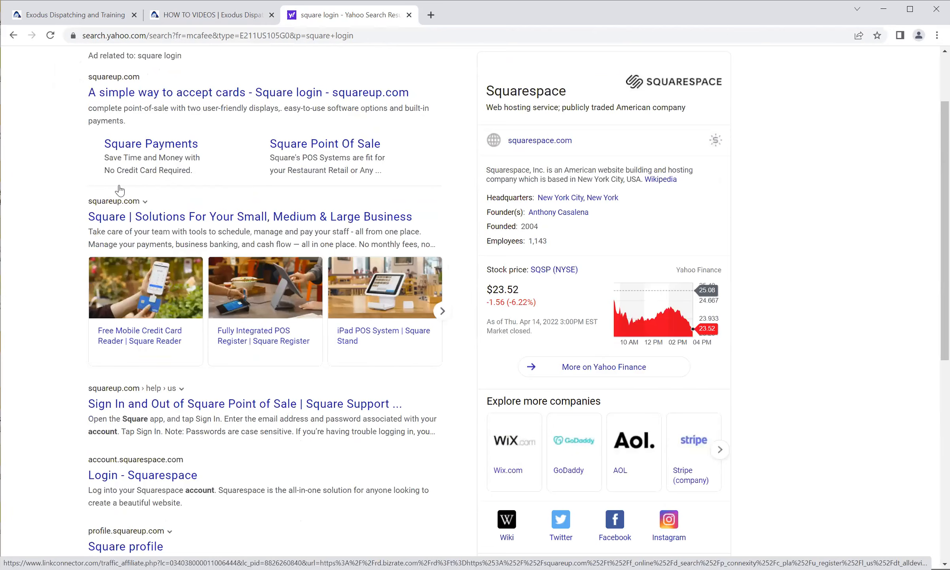
pyautogui.scroll(2, 115, 312)
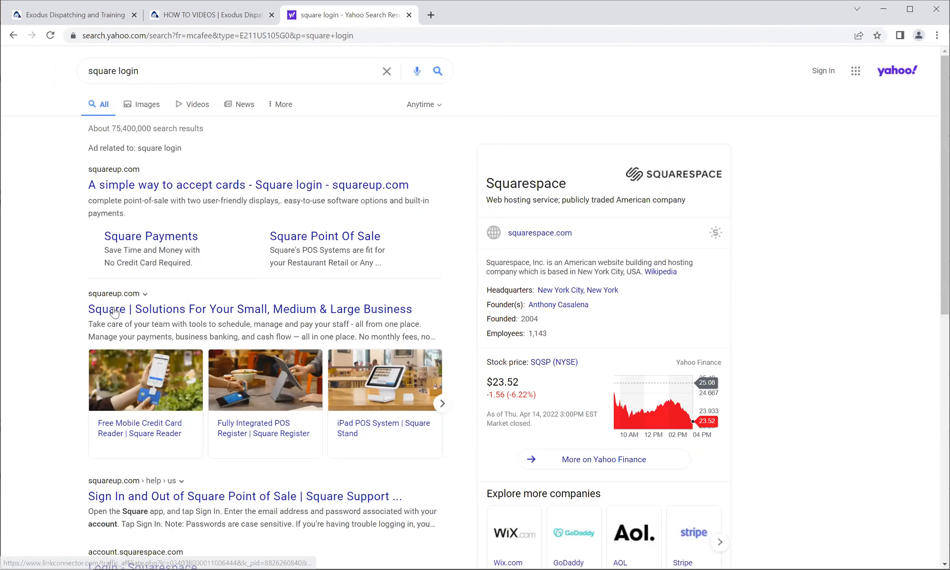
pyautogui.click(114, 309)
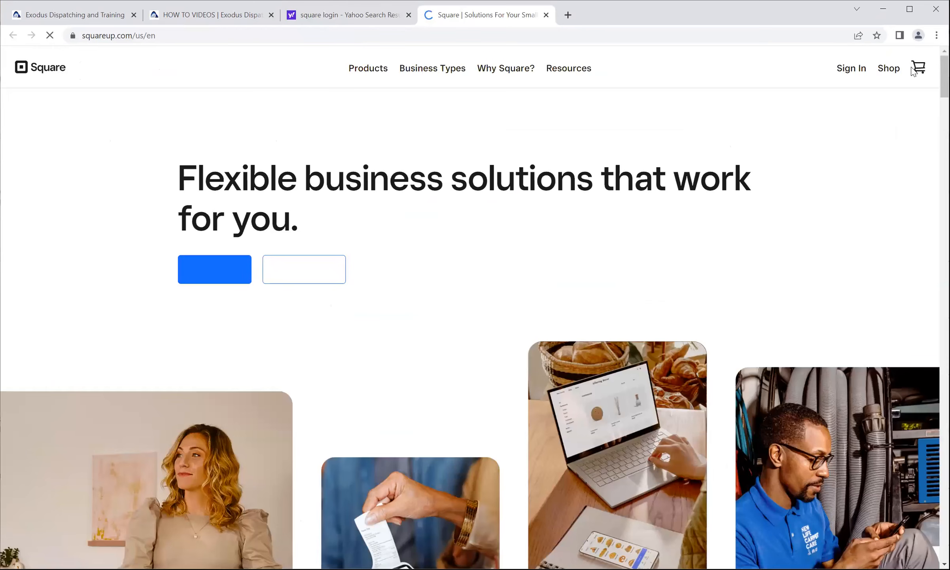
# Sign in to the Square account to reach its dashboard and close the leftover search results tab.
pyautogui.click(852, 70)
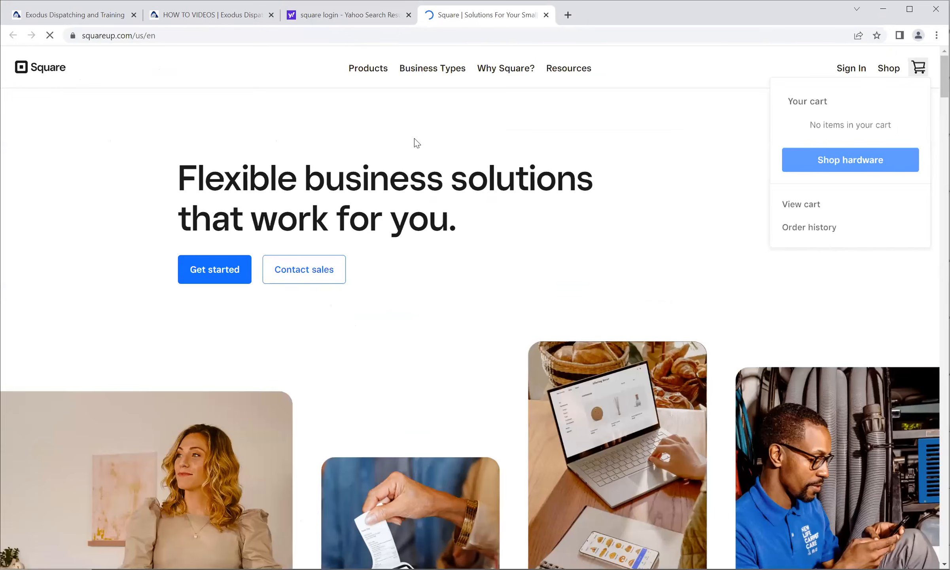
pyautogui.click(332, 402)
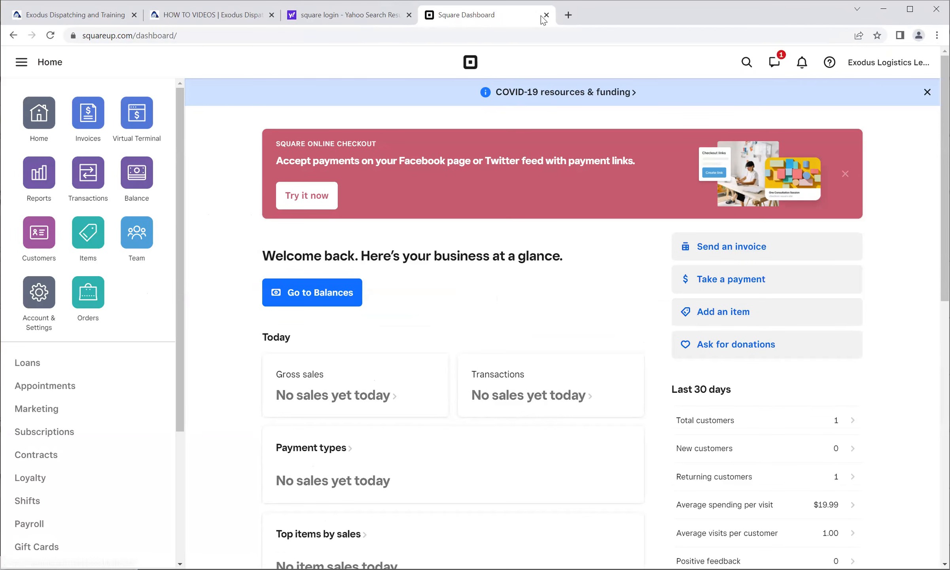
pyautogui.click(408, 15)
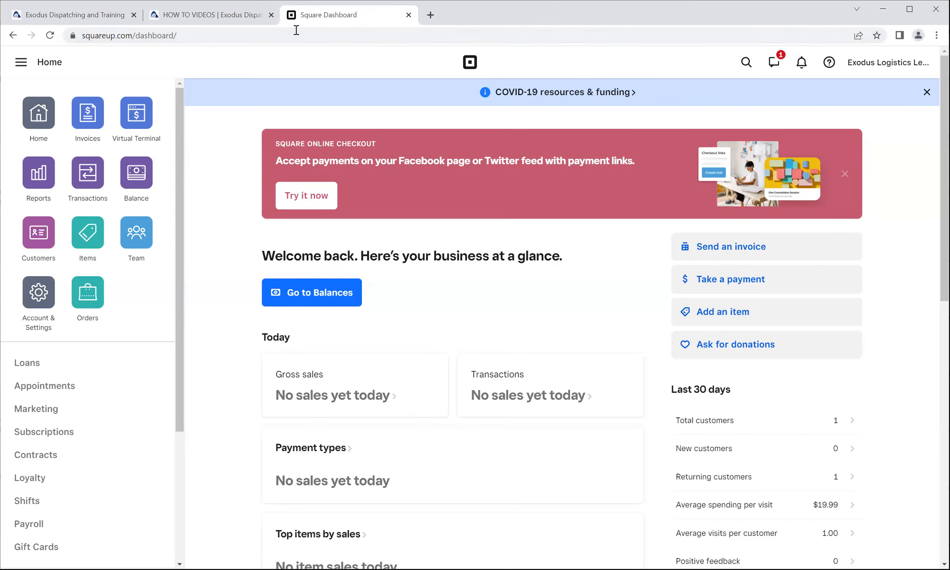
# Check the Square messages by opening the customer's unread conversation, and close the messages again.
pyautogui.click(774, 64)
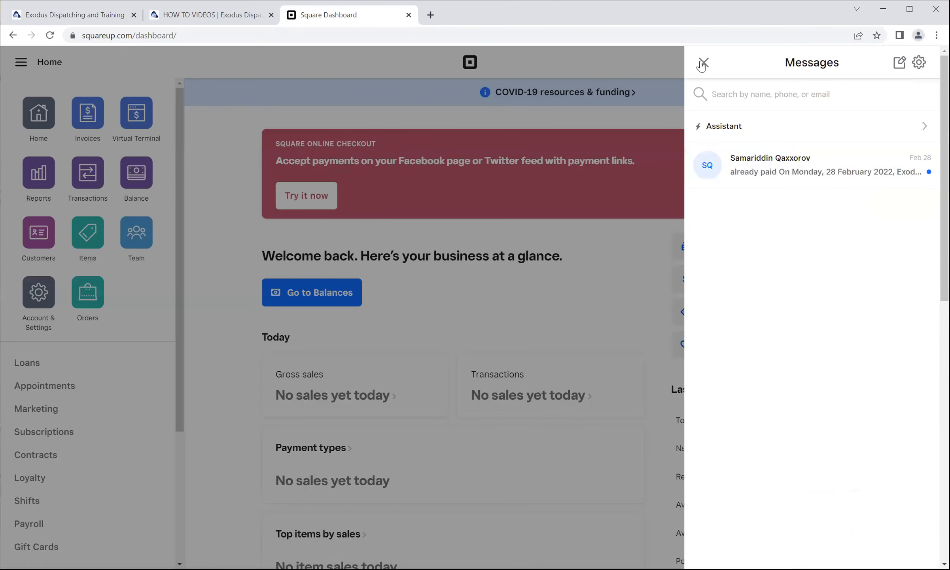
pyautogui.click(702, 63)
pyautogui.click(773, 64)
pyautogui.click(769, 174)
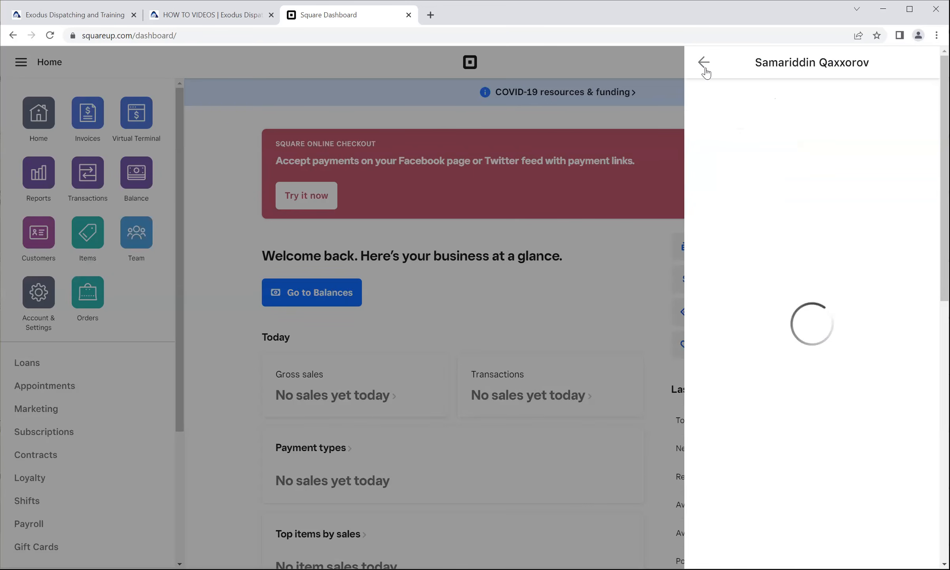
pyautogui.click(703, 63)
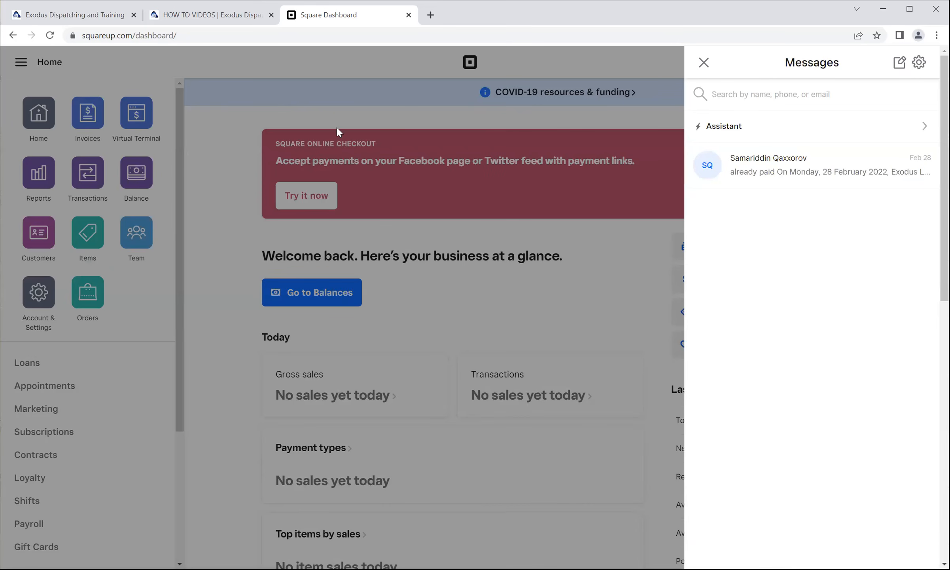
pyautogui.click(704, 63)
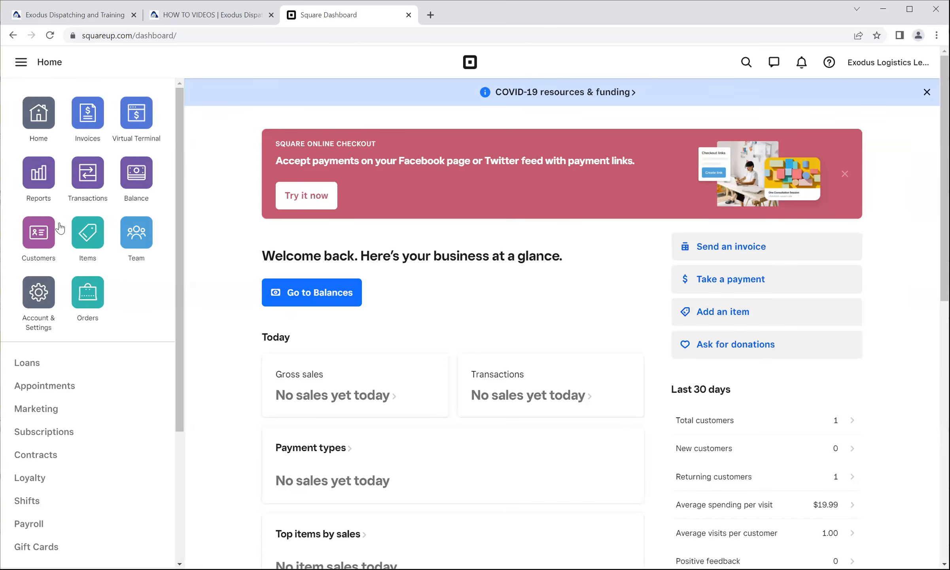
# Go to the Invoices section of the Square dashboard and start a new invoice.
pyautogui.click(93, 130)
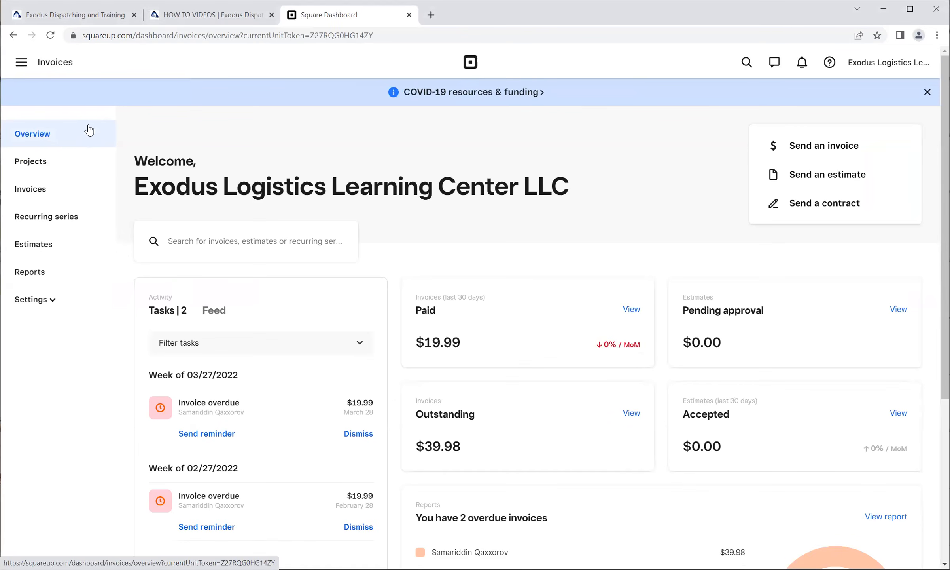
pyautogui.click(813, 149)
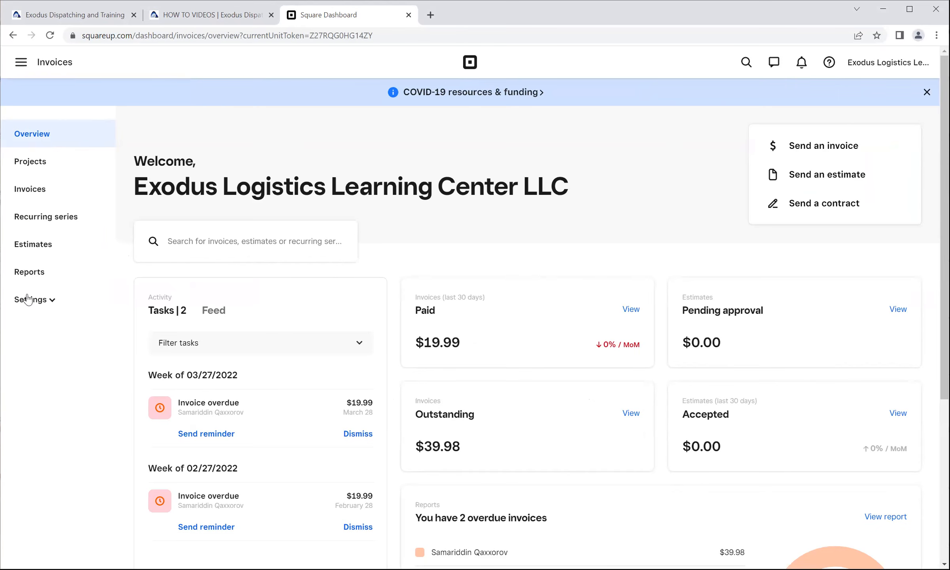
pyautogui.click(50, 302)
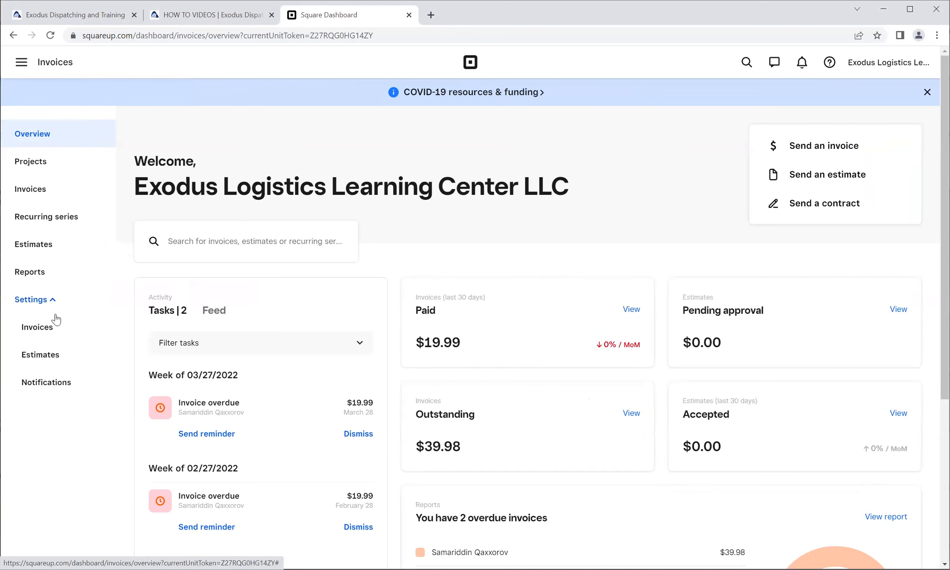
pyautogui.click(50, 302)
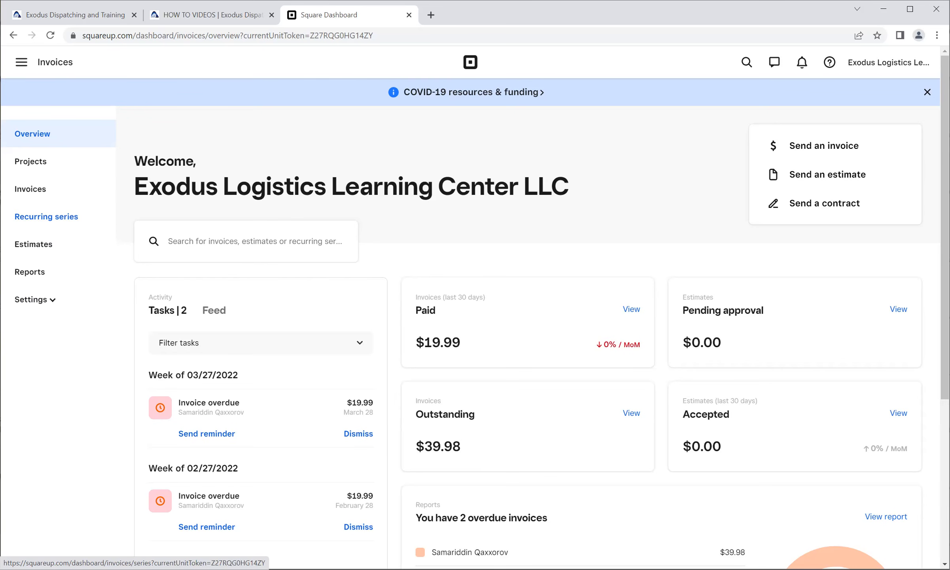
pyautogui.click(836, 145)
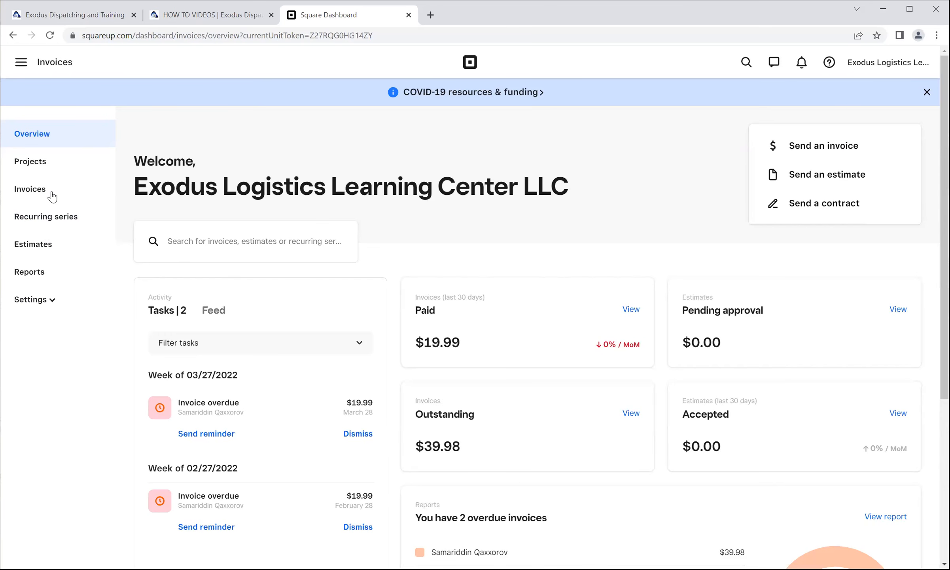
pyautogui.click(808, 148)
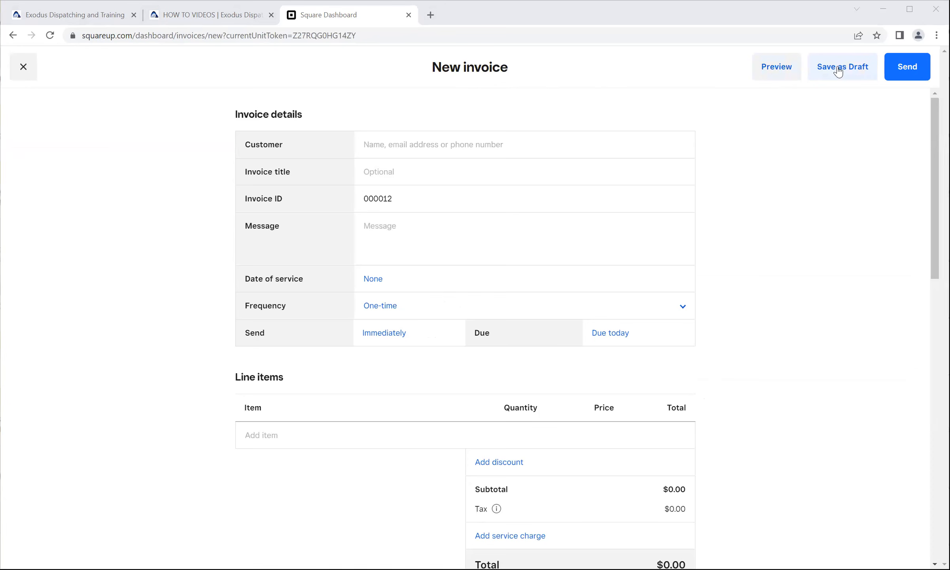
# Choose ABC trucking as the invoice's customer and title the invoice "Load 123".
pyautogui.click(407, 143)
pyautogui.click(440, 173)
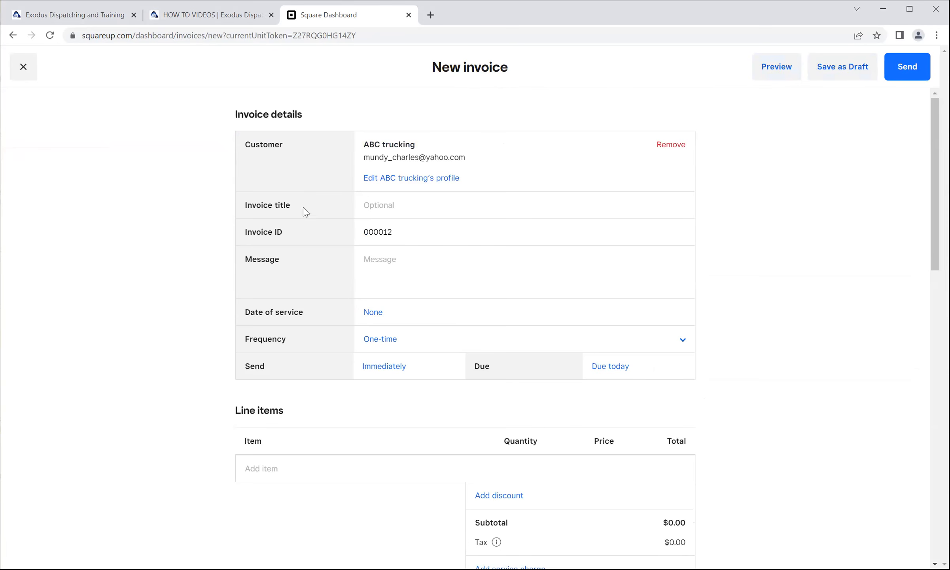
pyautogui.click(381, 203)
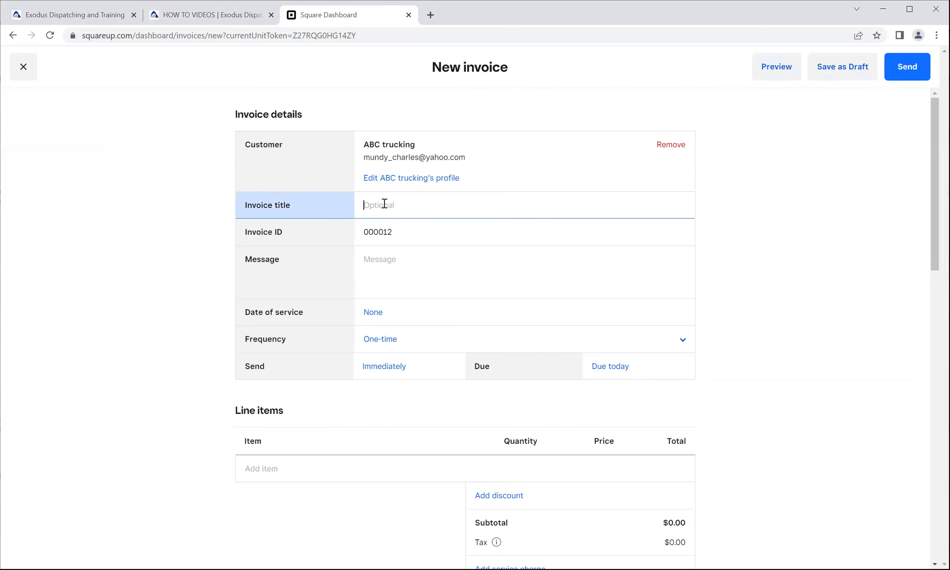
pyautogui.write('Load123')
pyautogui.moveTo(394, 234); pyautogui.dragTo(364, 233)
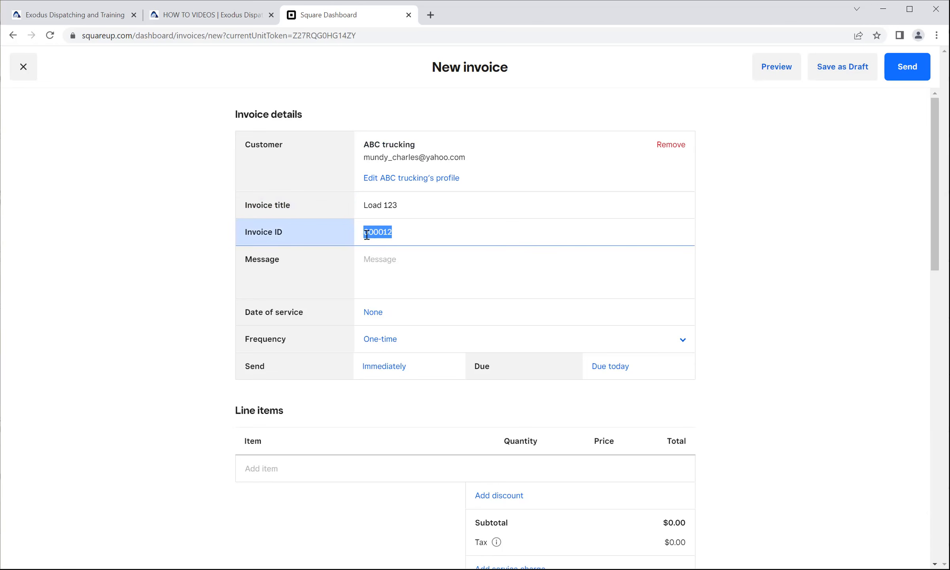
# Enter "Load from Los Angeles to Dallas" as the invoice message.
pyautogui.click(384, 263)
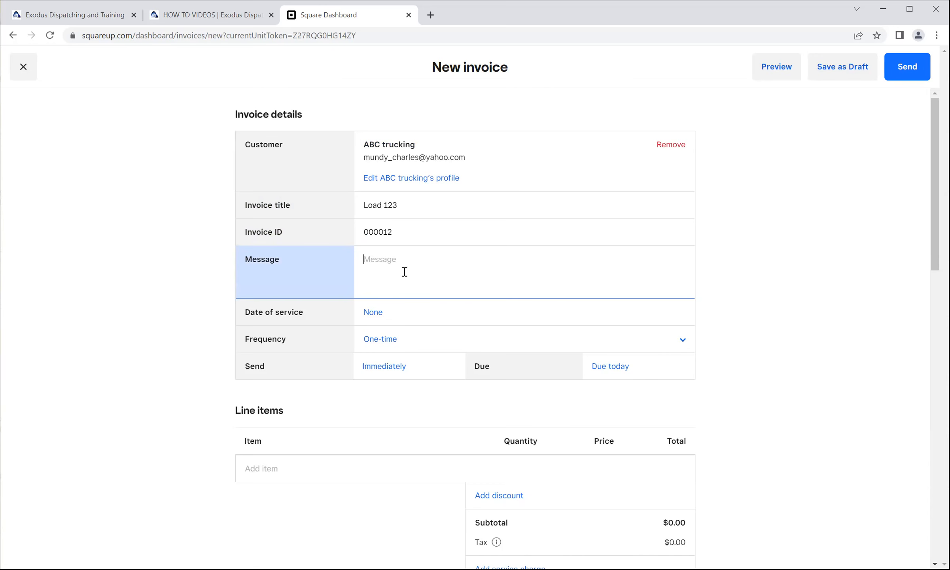
pyautogui.write('Load from Lo')
pyautogui.write('s ')
pyautogui.write('a')
pyautogui.write('Angeles ')
pyautogui.write('to Dallas')
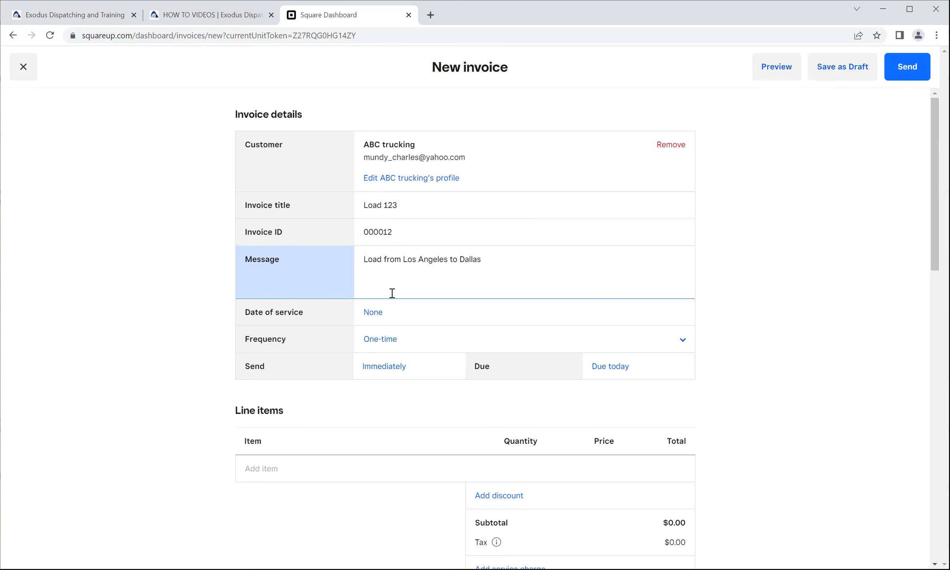
# Set the invoice's date of service to 04/16/2022 and its frequency to One-time.
pyautogui.click(378, 313)
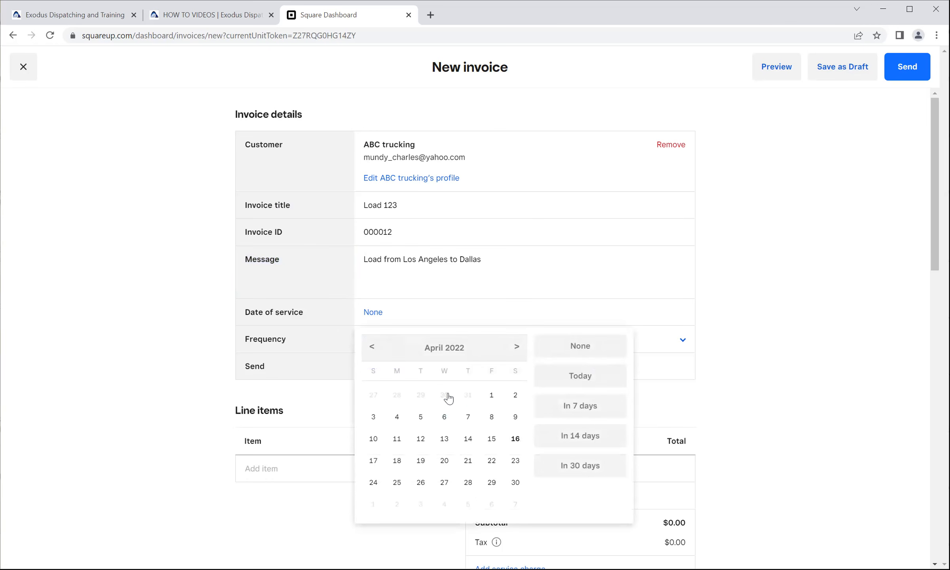
pyautogui.click(515, 438)
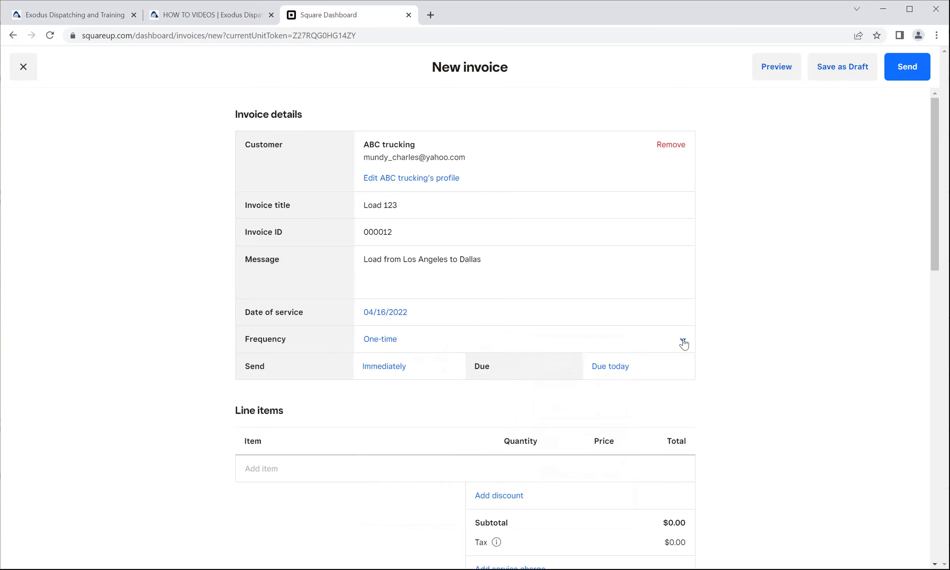
pyautogui.click(682, 340)
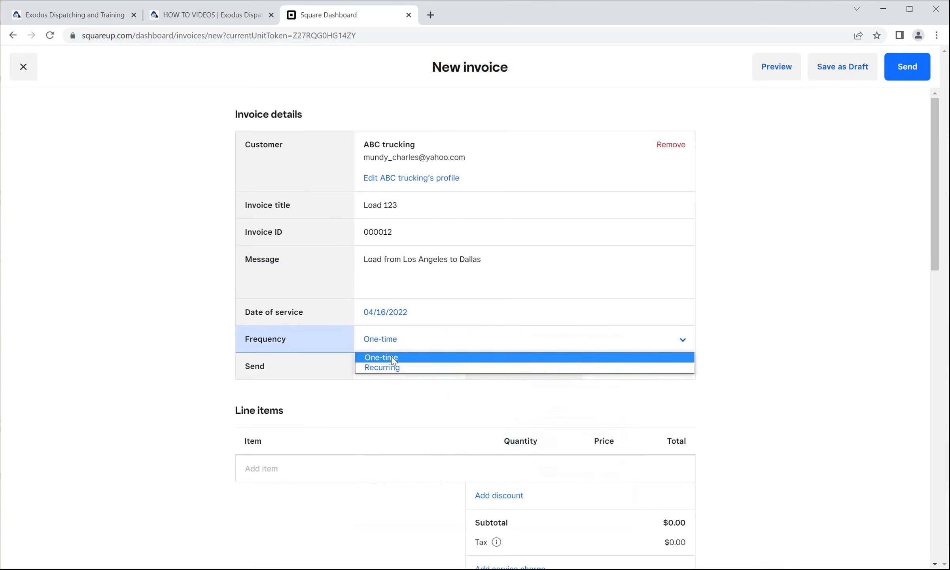
pyautogui.click(391, 358)
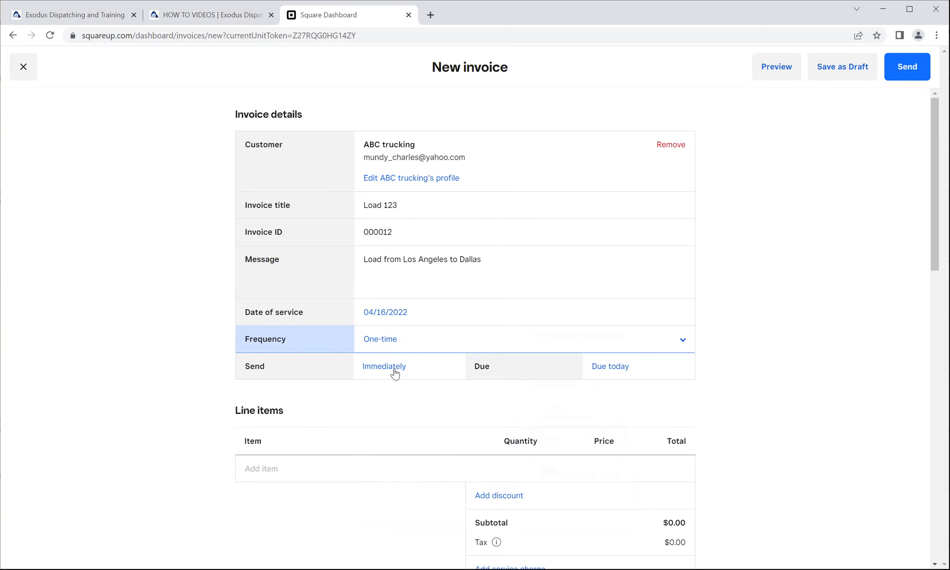
# Check the send date and frequency options, and set the invoice due upon receipt.
pyautogui.click(494, 363)
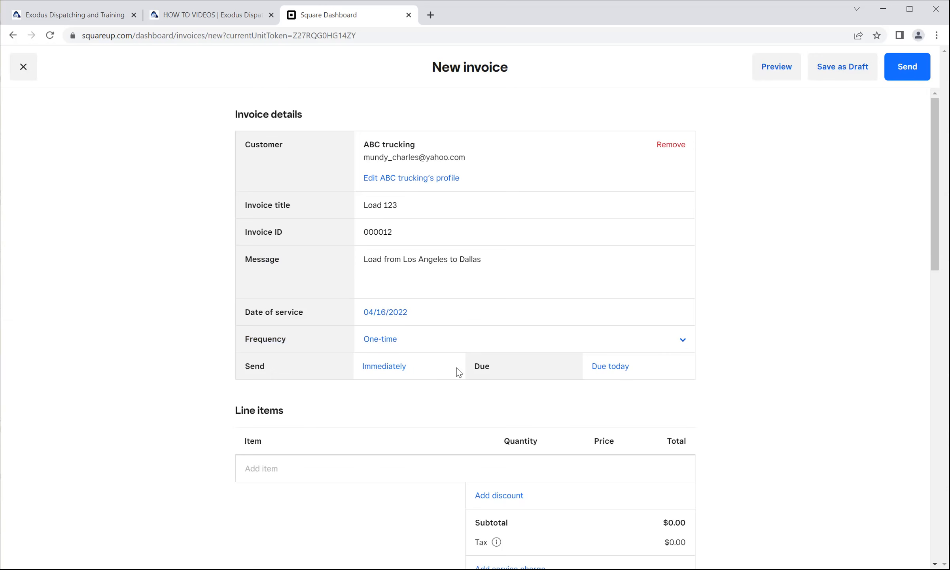
pyautogui.click(385, 368)
pyautogui.scroll(-3, 386, 366)
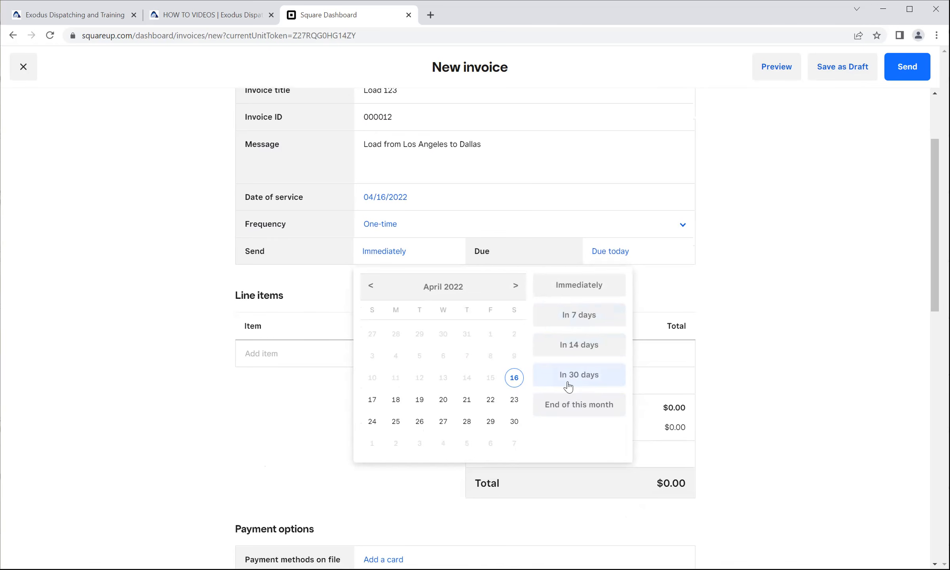
pyautogui.click(374, 229)
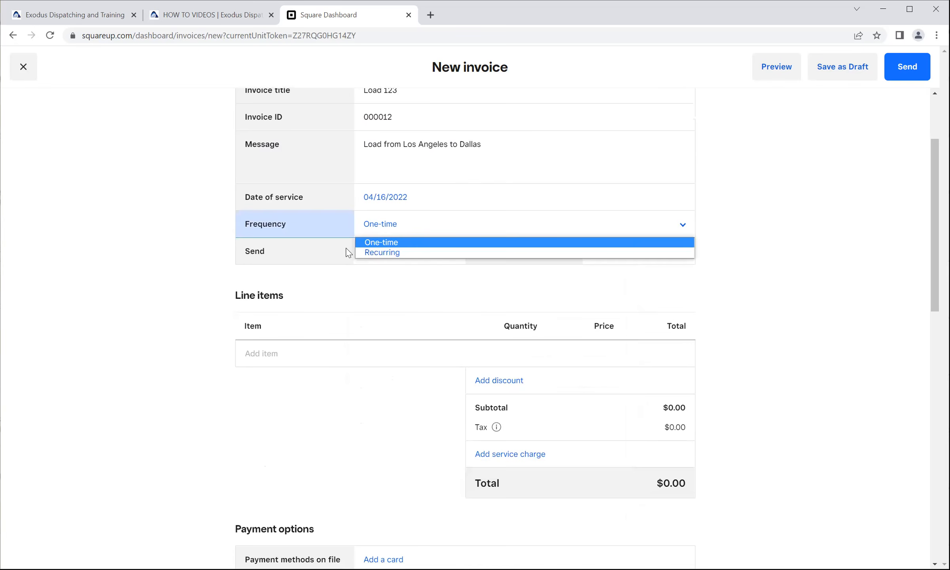
pyautogui.click(322, 253)
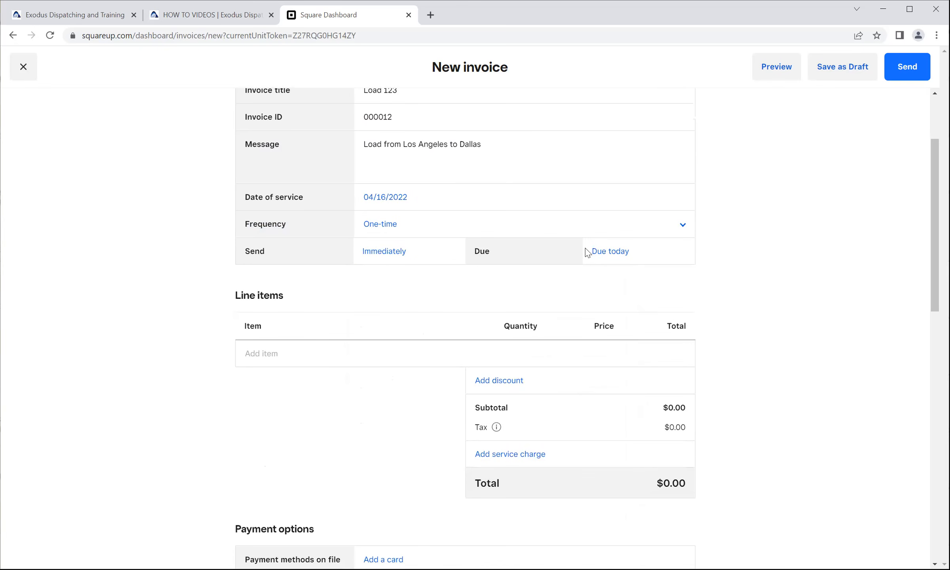
pyautogui.click(606, 252)
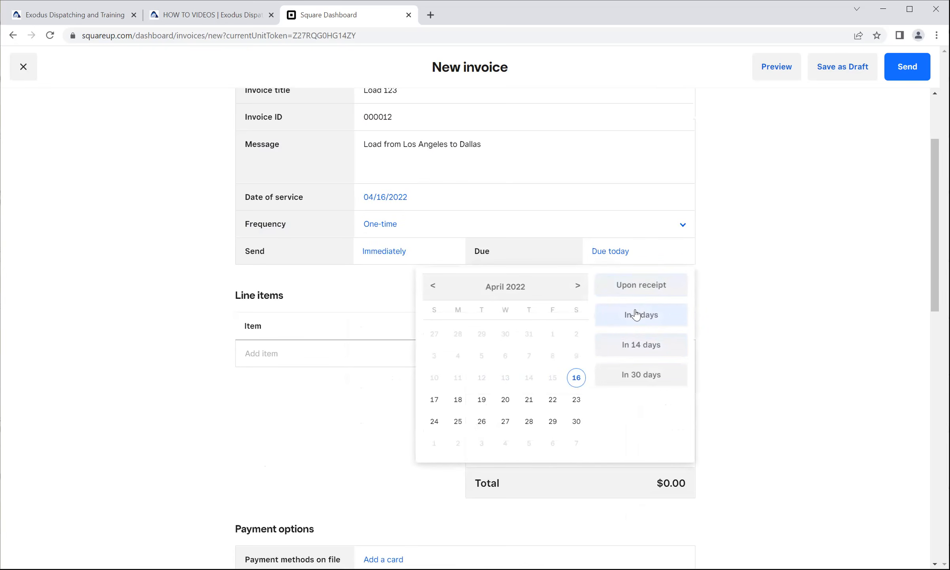
pyautogui.click(635, 286)
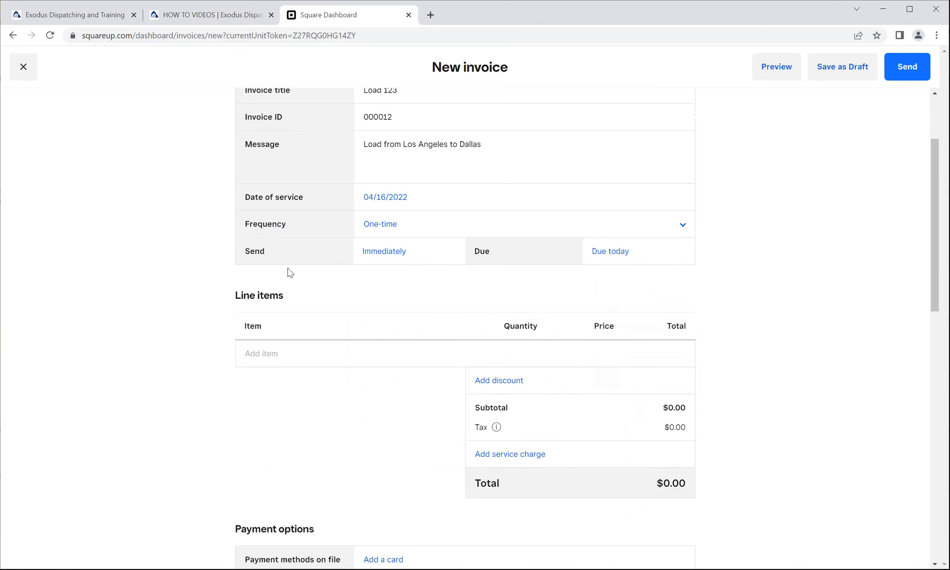
pyautogui.scroll(-1, 289, 271)
pyautogui.moveTo(280, 239); pyautogui.dragTo(234, 239)
pyautogui.click(309, 296)
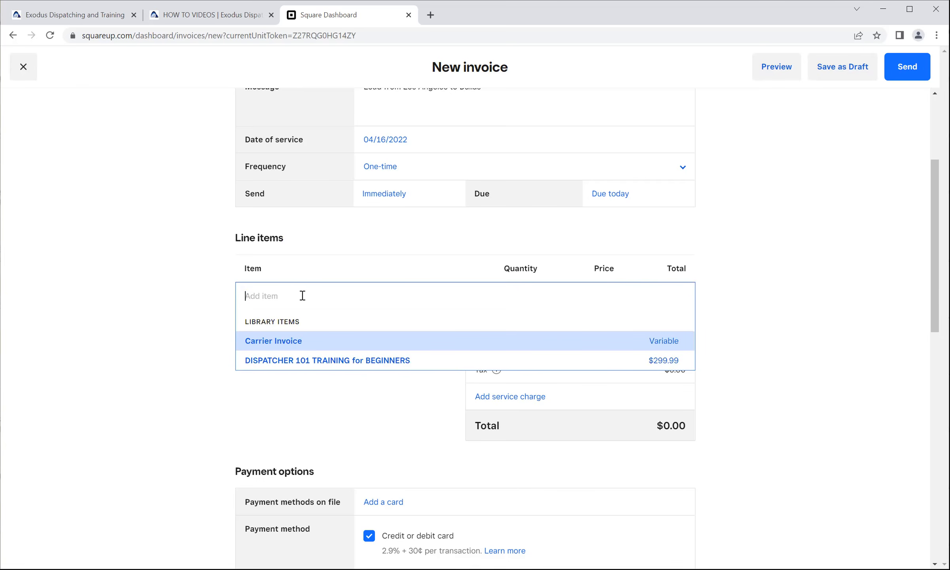
pyautogui.click(282, 340)
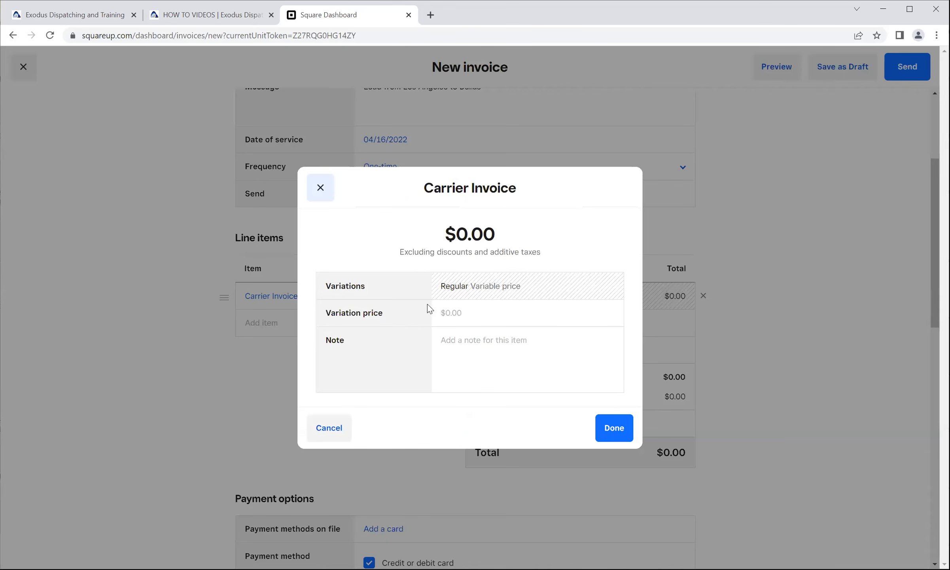
pyautogui.click(320, 187)
# Add a one-time line item named "Load #123" to the invoice.
pyautogui.click(288, 296)
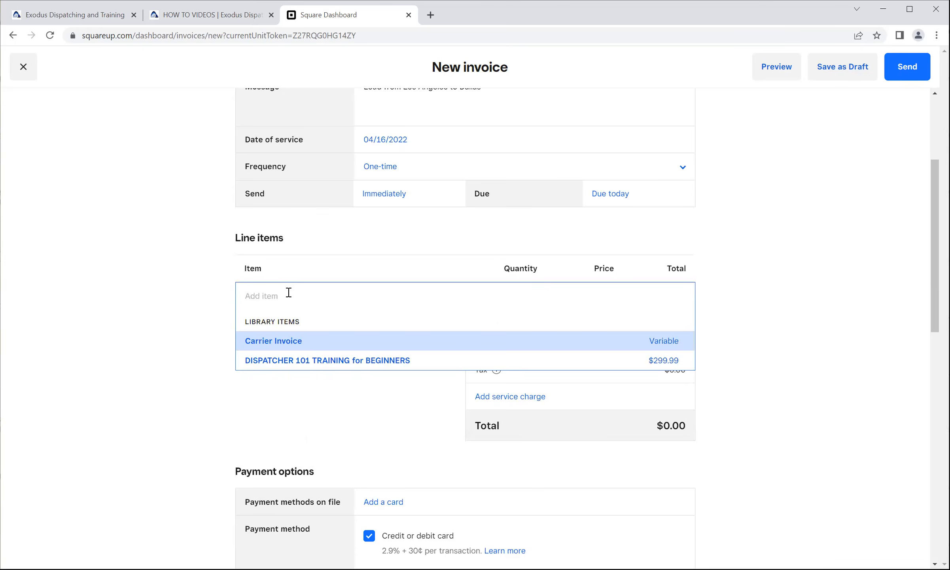
pyautogui.write('Load #123')
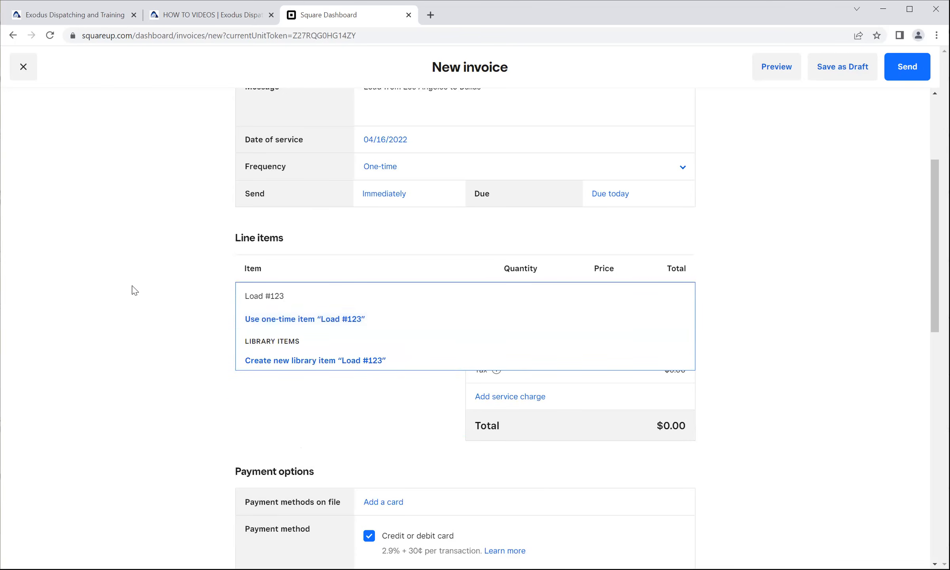
pyautogui.press('Return')
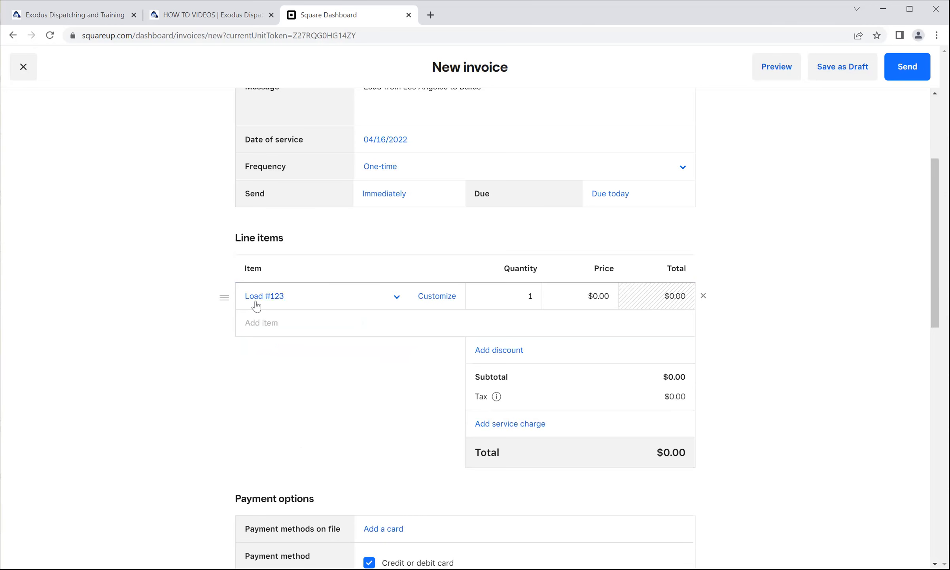
# Extend the line item's name with the copied invoice message so it reads "Load #123 - Load from Los Angeles to Dallas".
pyautogui.scroll(3, 327, 232)
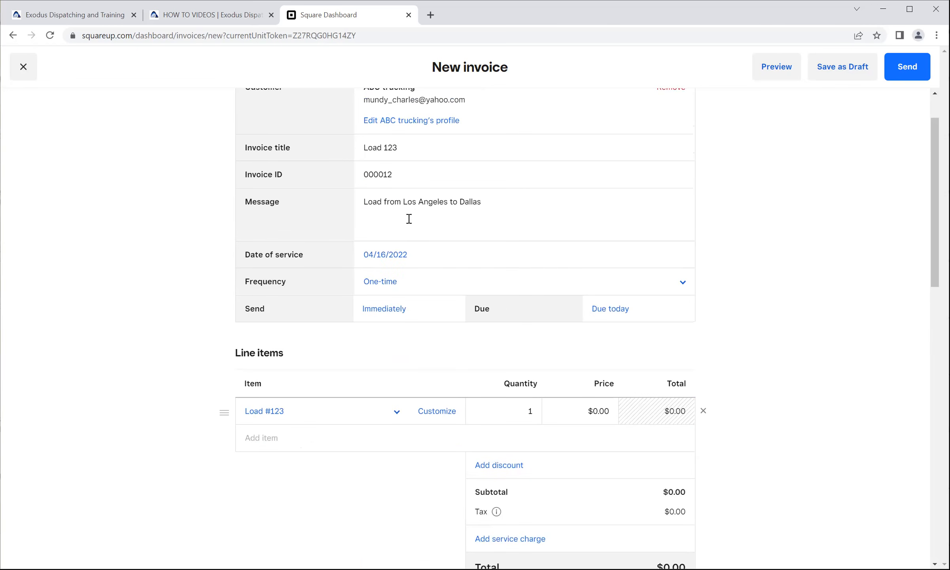
pyautogui.moveTo(483, 200); pyautogui.dragTo(363, 200)
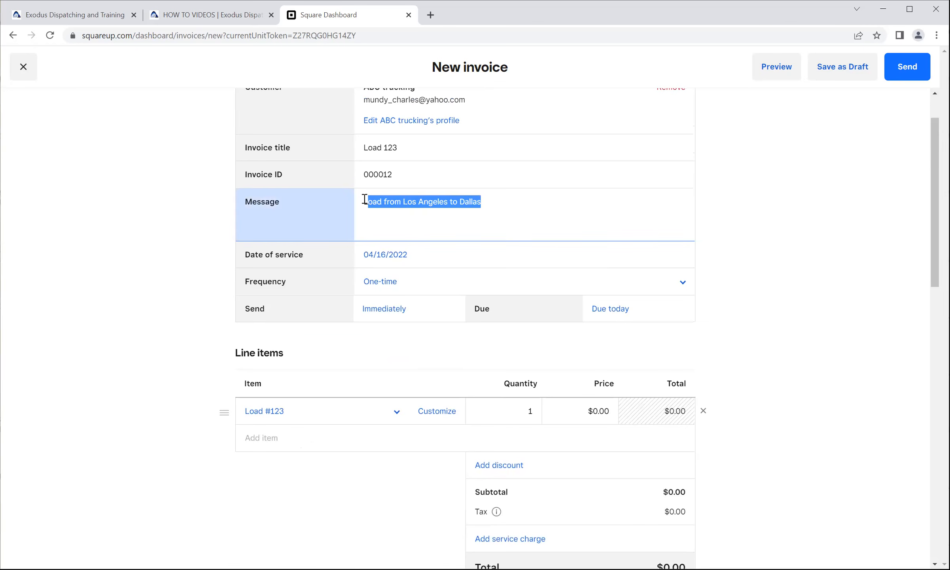
pyautogui.rightClick(371, 203)
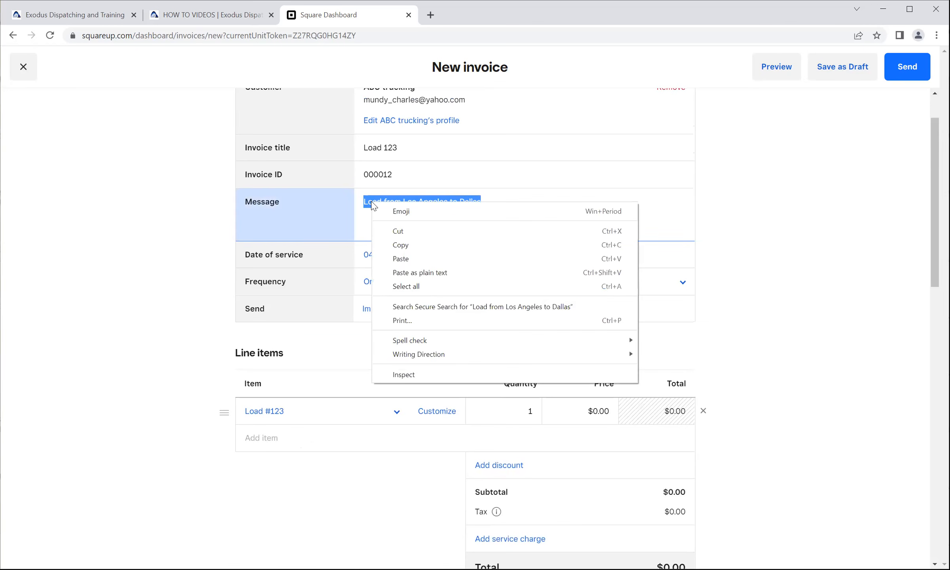
pyautogui.click(400, 245)
pyautogui.click(314, 414)
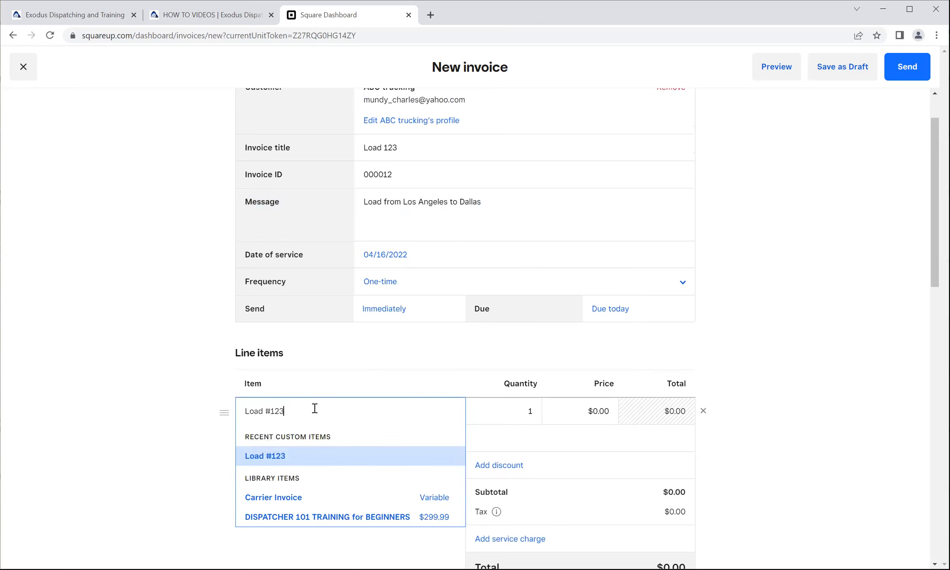
pyautogui.write('-')
pyautogui.hotkey('ctrl', 'v')
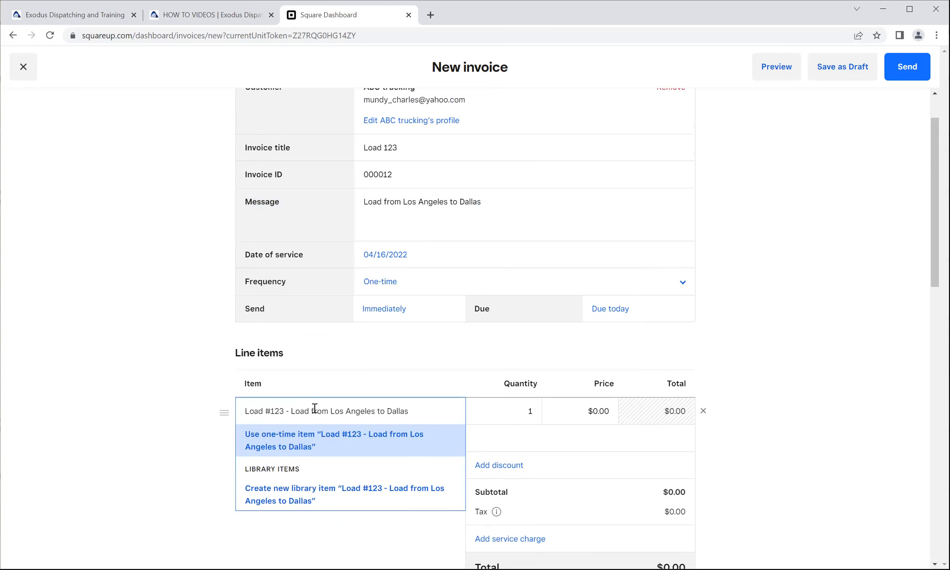
pyautogui.click(132, 424)
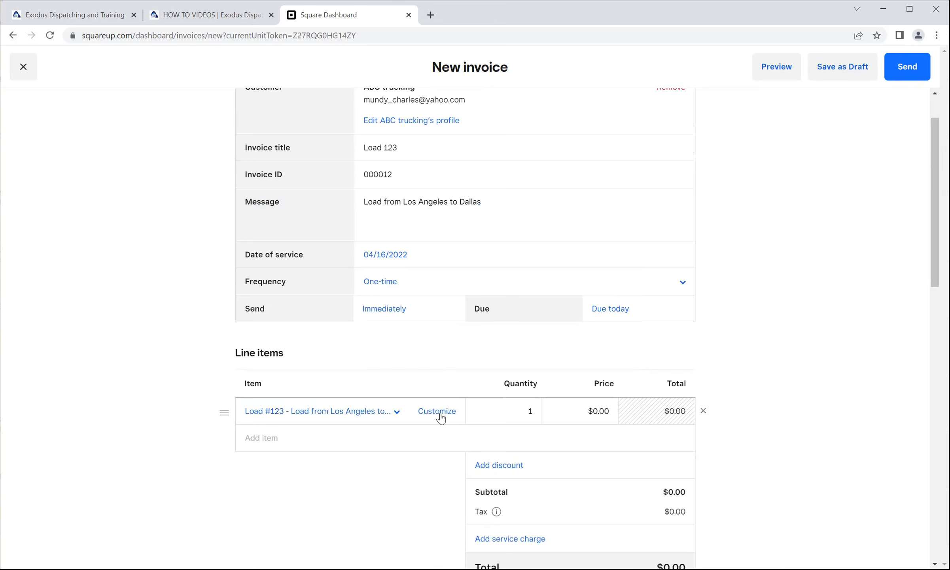
# Set the load line item's price to $300.00.
pyautogui.click(593, 411)
pyautogui.write('3')
pyautogui.click(662, 413)
# Review the invoice details, line items, totals and payment options.
pyautogui.scroll(-3, 546, 416)
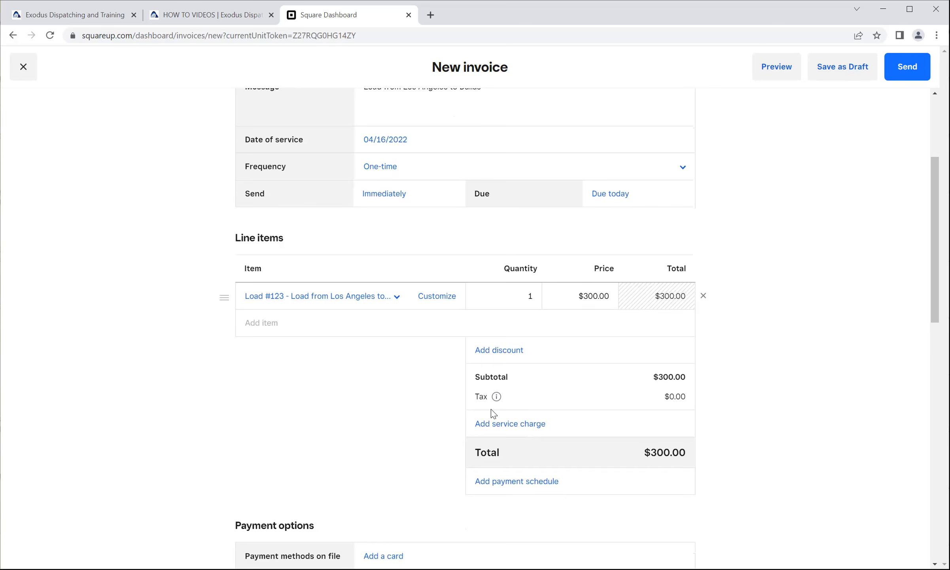
pyautogui.scroll(-2, 490, 410)
pyautogui.scroll(-1, 530, 392)
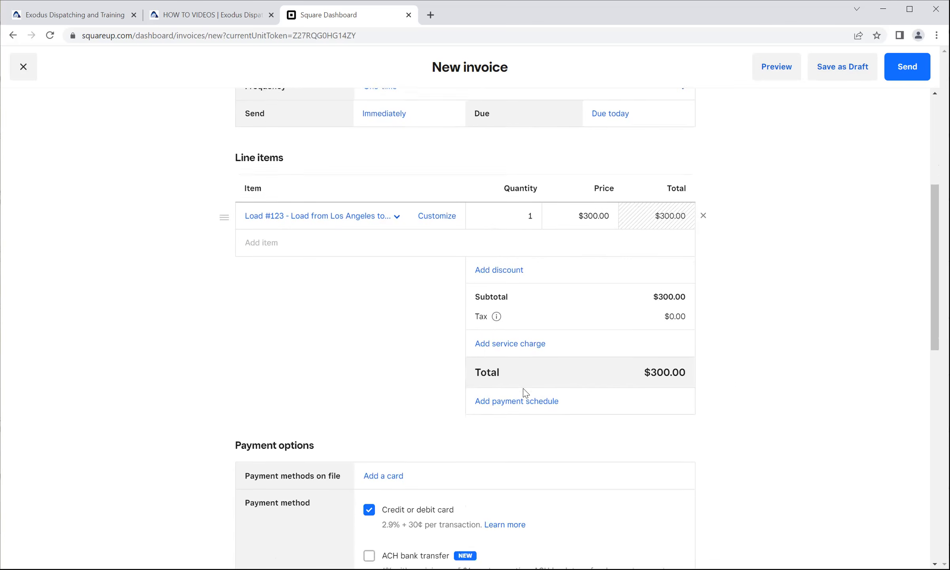
pyautogui.scroll(-1, 525, 392)
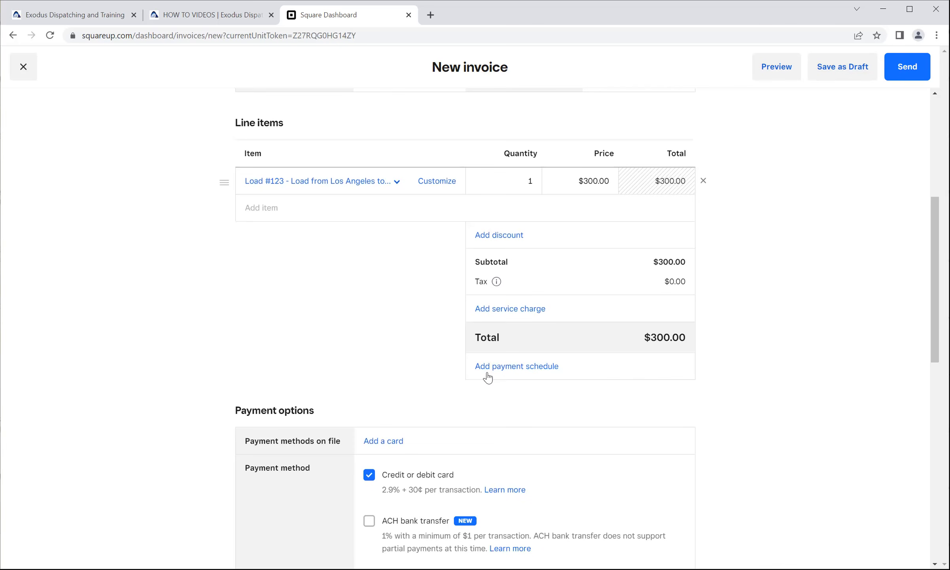
pyautogui.scroll(-2, 361, 362)
pyautogui.moveTo(325, 352); pyautogui.dragTo(234, 352)
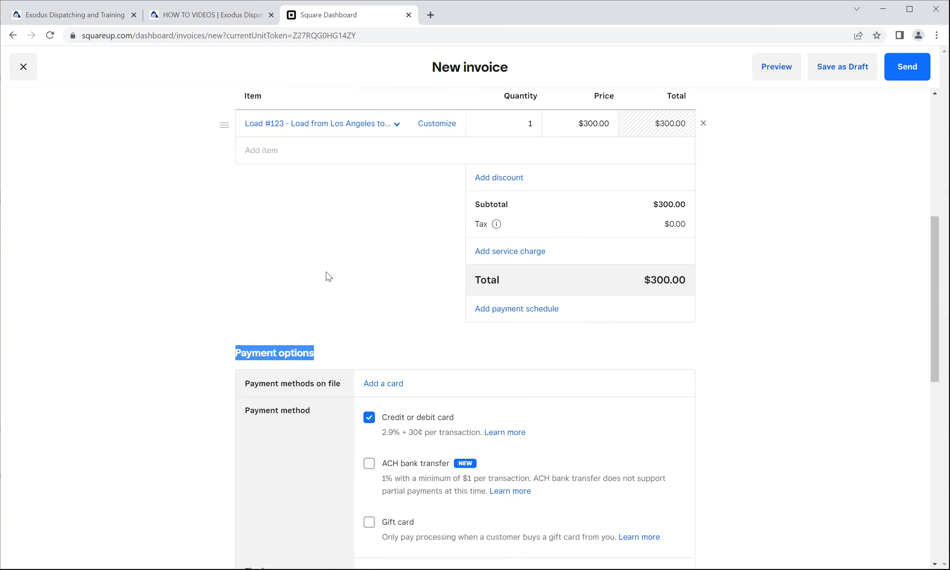
pyautogui.scroll(-2, 279, 261)
pyautogui.click(307, 241)
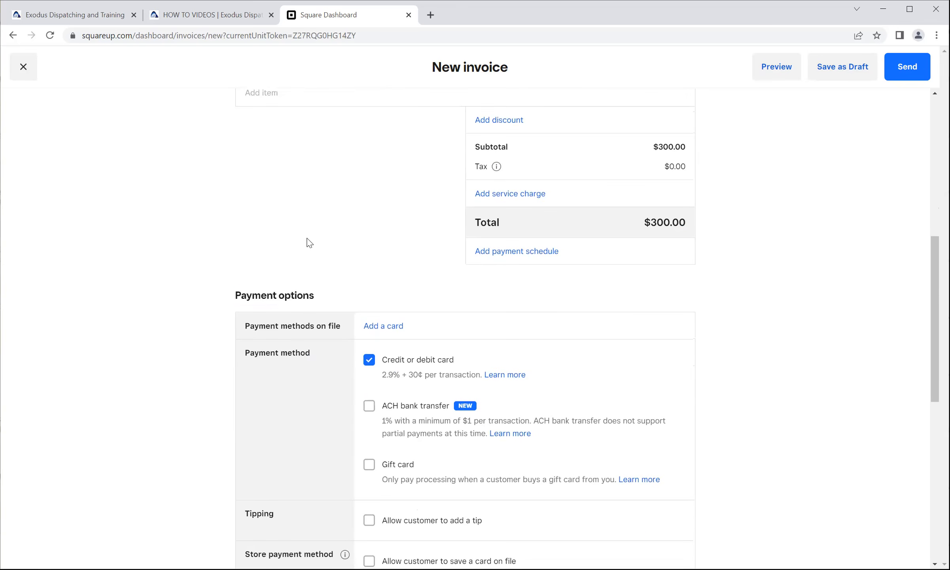
pyautogui.scroll(-1, 324, 241)
pyautogui.scroll(5, 320, 229)
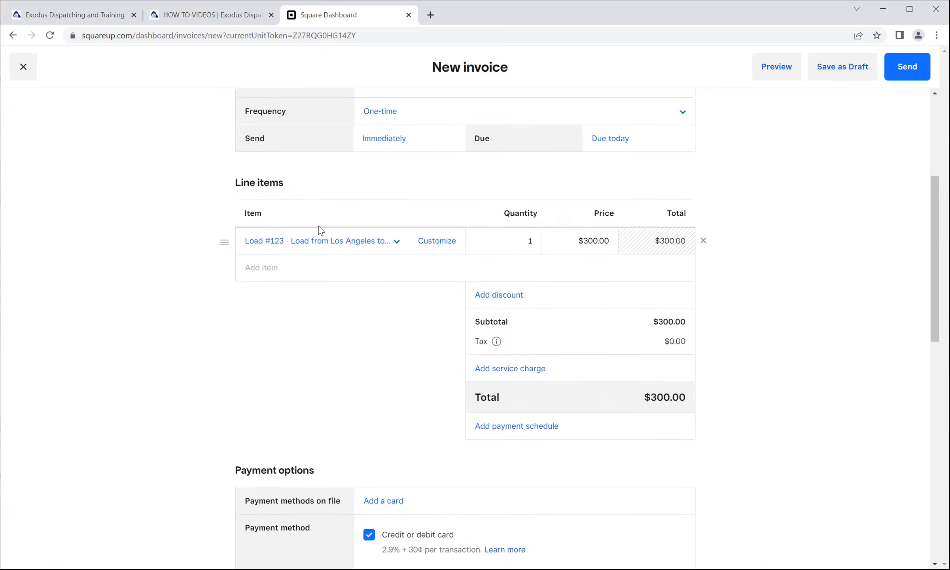
pyautogui.scroll(3, 271, 251)
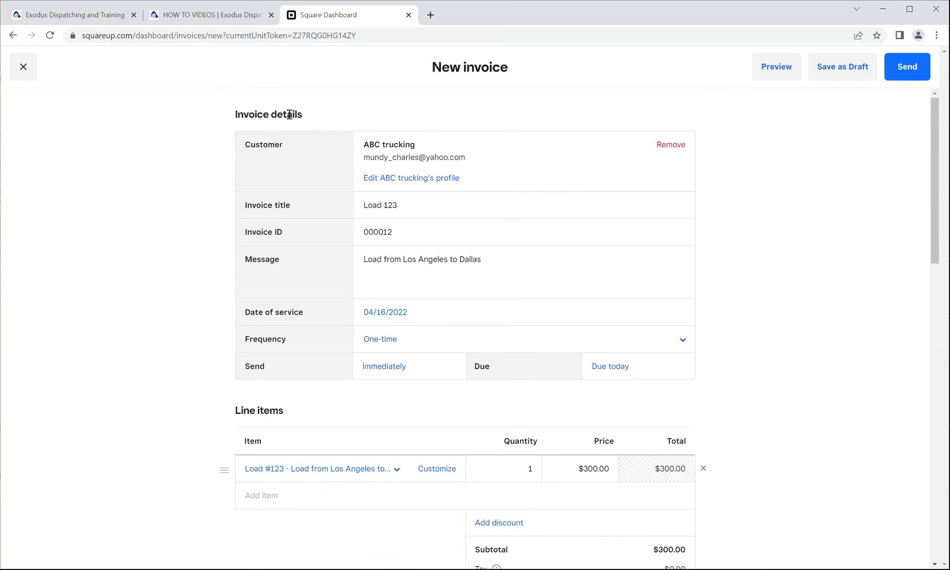
pyautogui.moveTo(301, 111); pyautogui.dragTo(233, 117)
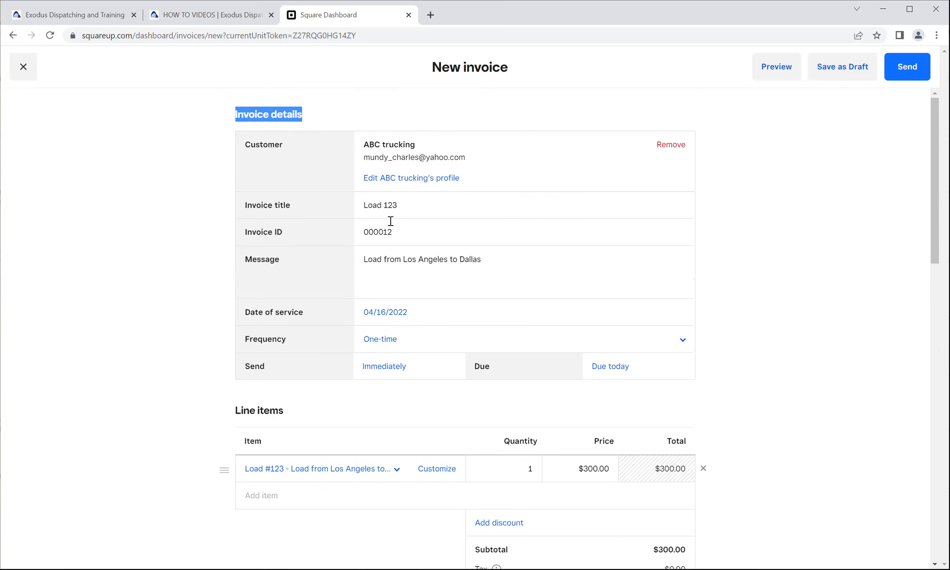
pyautogui.scroll(-3, 324, 255)
pyautogui.moveTo(295, 240); pyautogui.dragTo(232, 238)
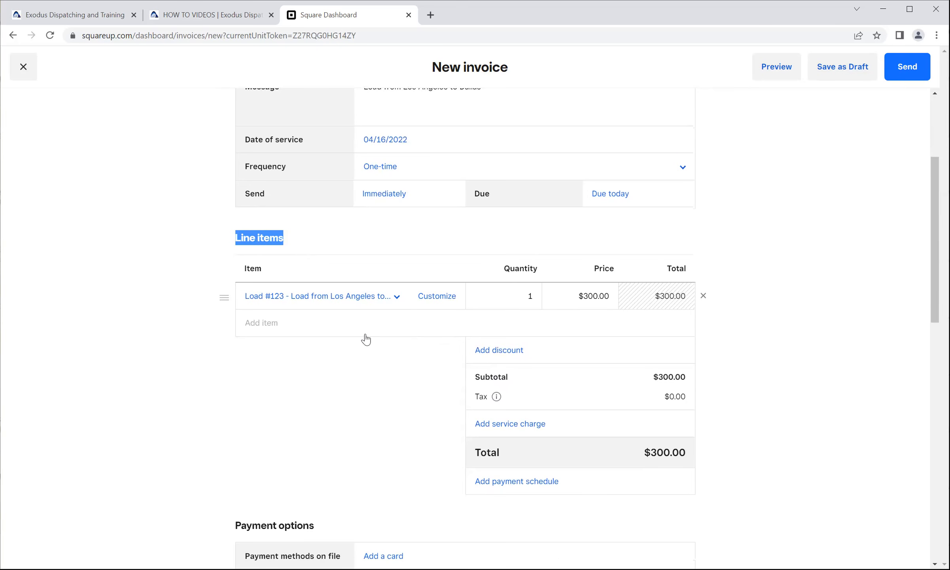
pyautogui.scroll(-4, 365, 334)
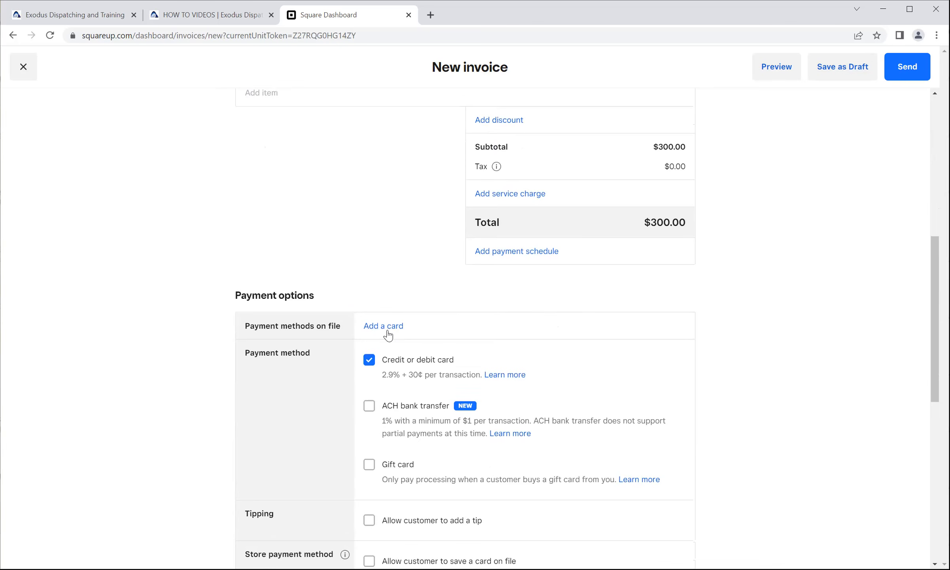
pyautogui.scroll(-2, 380, 360)
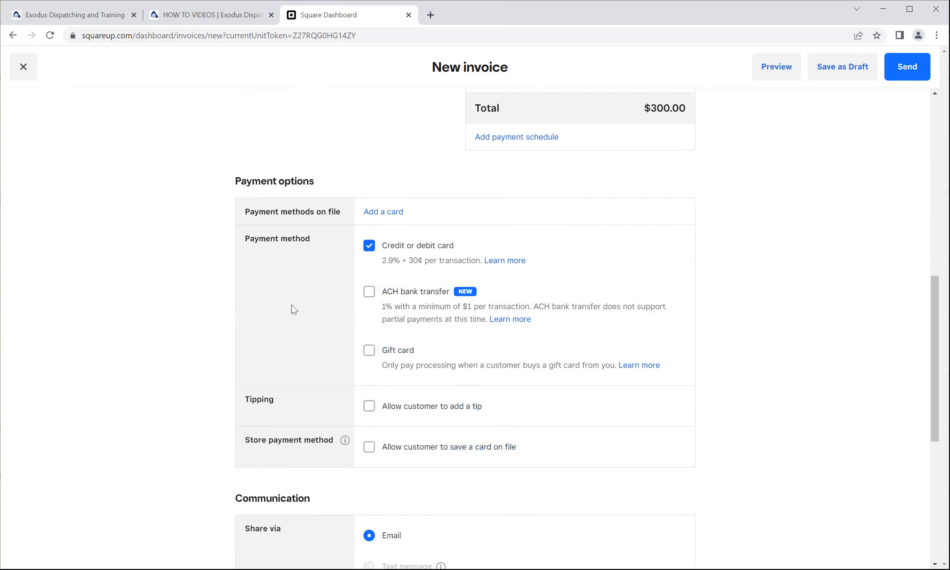
# View the form for adding a customer's credit or debit card on file, and cancel it.
pyautogui.scroll(2, 291, 304)
pyautogui.click(380, 326)
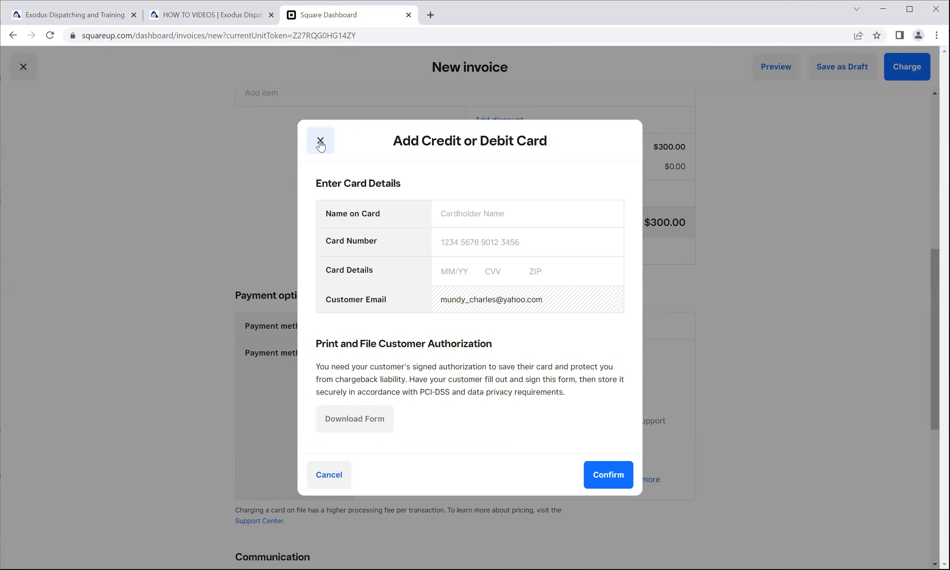
pyautogui.click(329, 474)
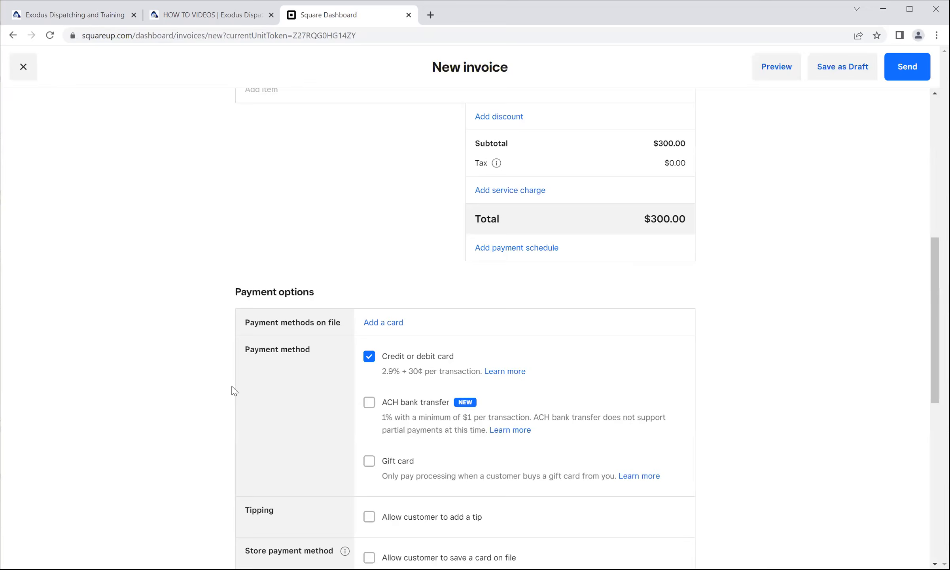
# Examine the invoice's Communication section, including the sharing method, client email and additional recipient options.
pyautogui.scroll(-7, 237, 379)
pyautogui.moveTo(311, 325); pyautogui.dragTo(233, 329)
pyautogui.scroll(-3, 213, 339)
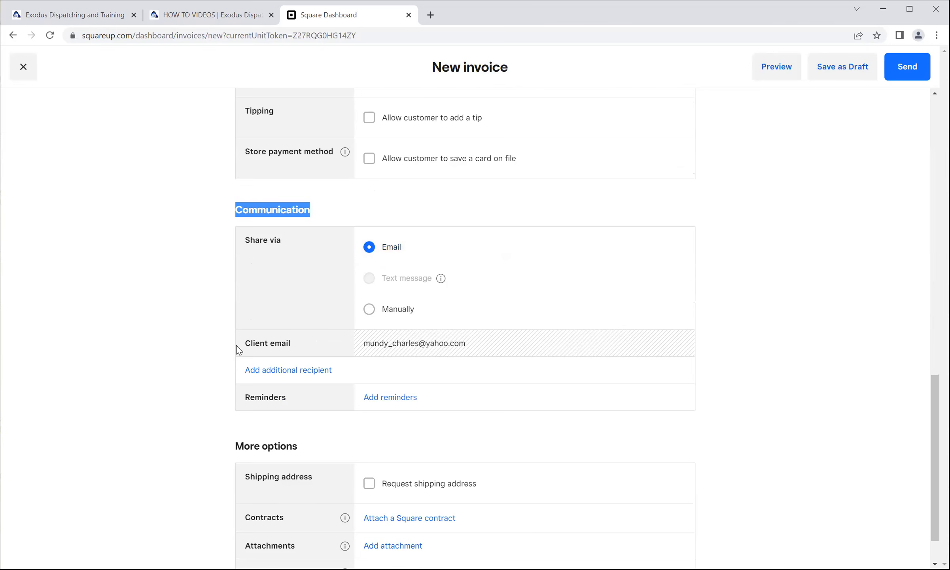
pyautogui.click(300, 346)
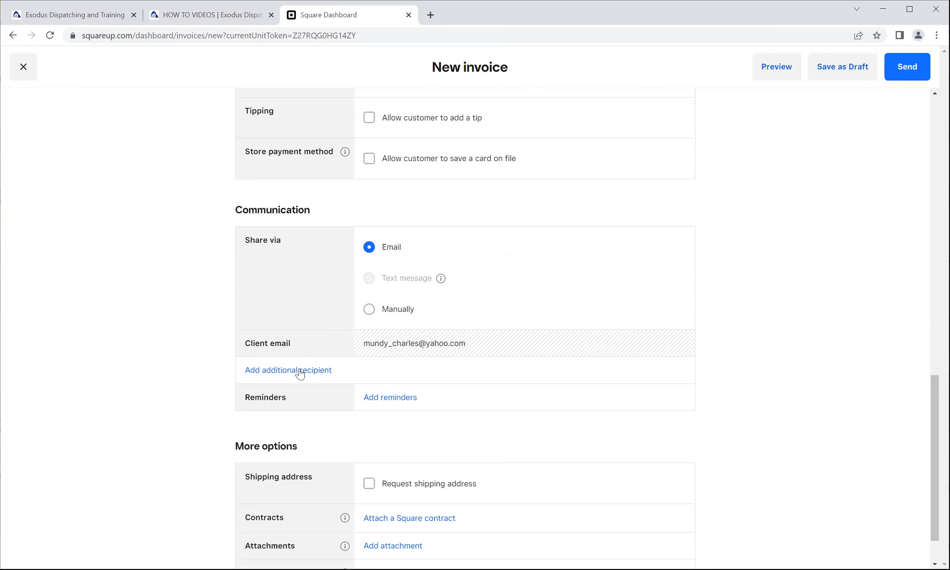
pyautogui.scroll(-1, 301, 371)
# Try adding a customer payment reminder for 1 day after the due date, and discard it.
pyautogui.click(387, 347)
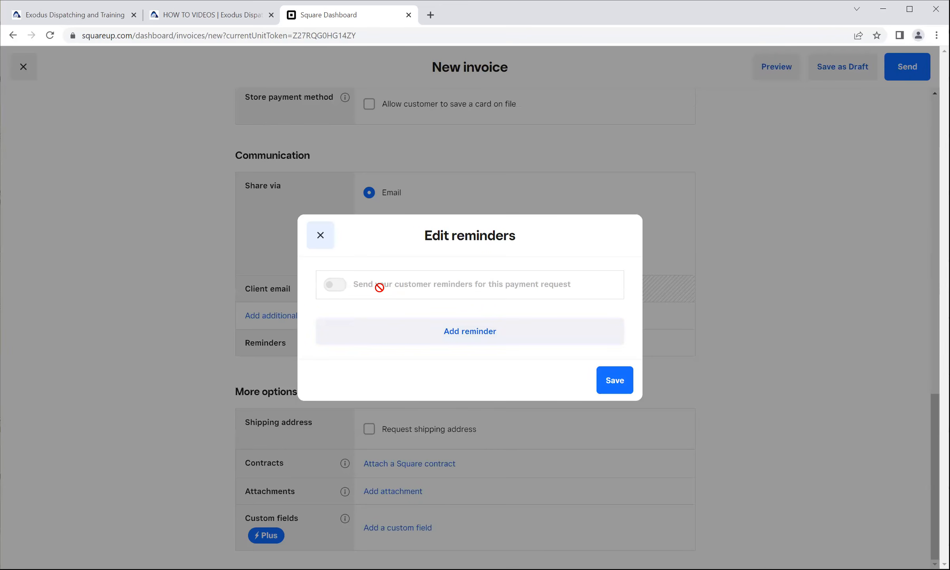
pyautogui.click(473, 332)
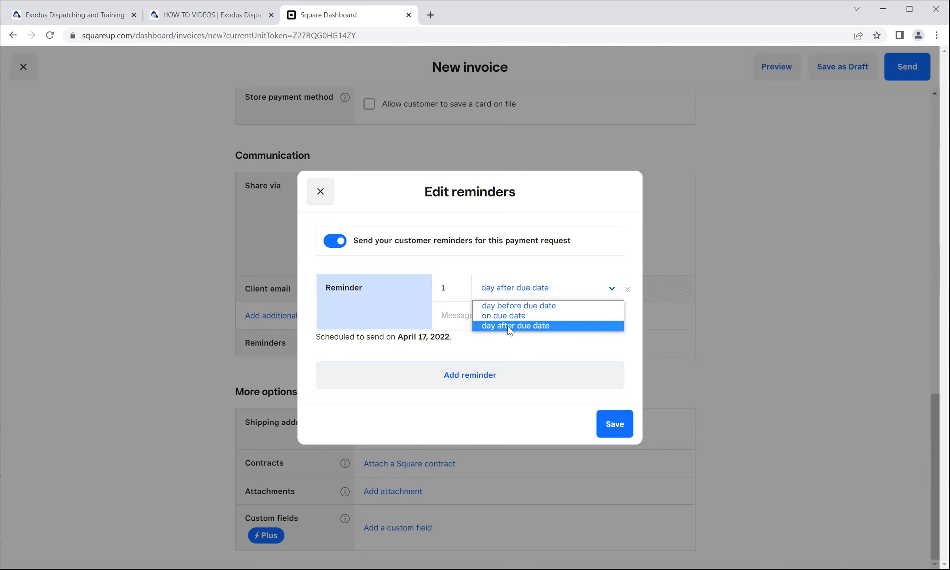
pyautogui.click(598, 267)
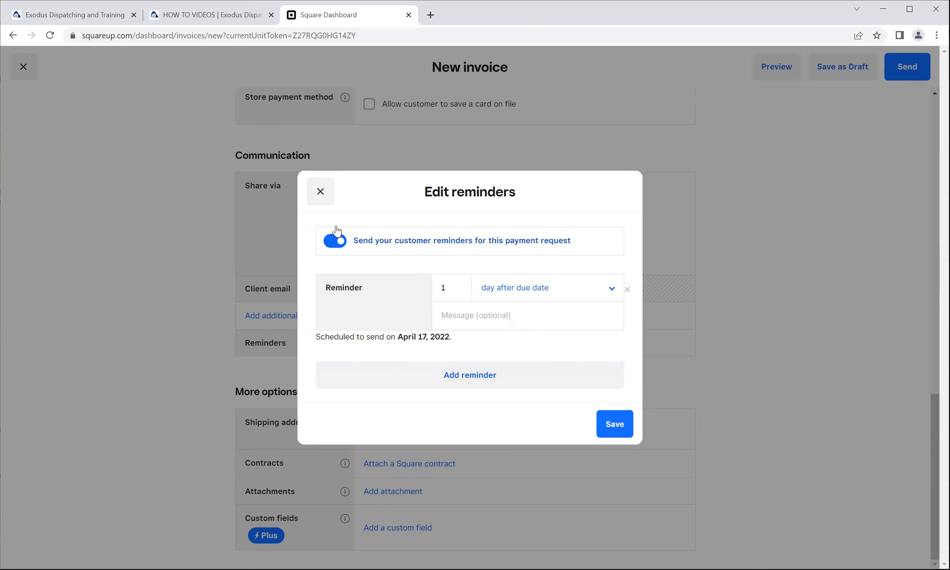
pyautogui.click(335, 246)
pyautogui.click(321, 237)
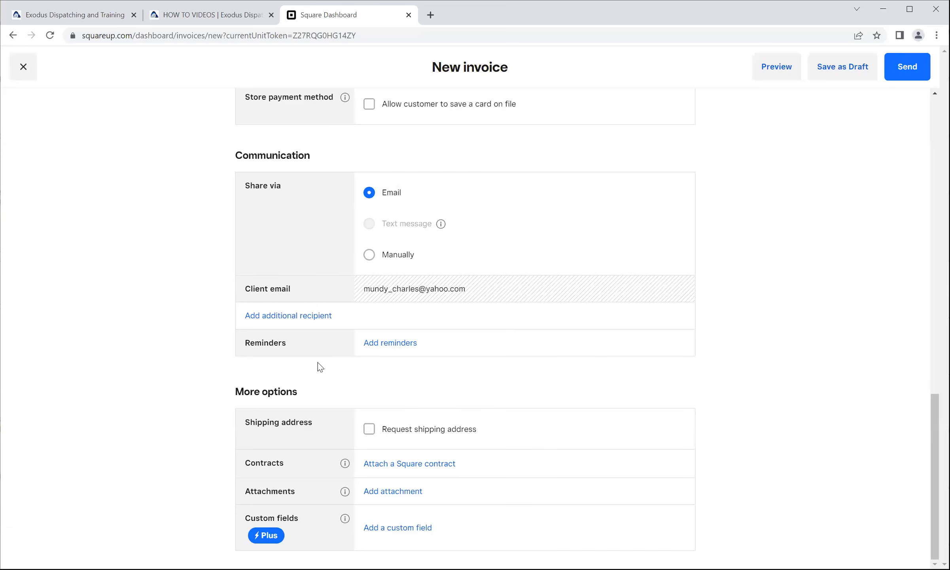
# Examine the invoice's More options section, view the Square Invoices Plus offer for custom fields, and close it.
pyautogui.moveTo(299, 394); pyautogui.dragTo(236, 397)
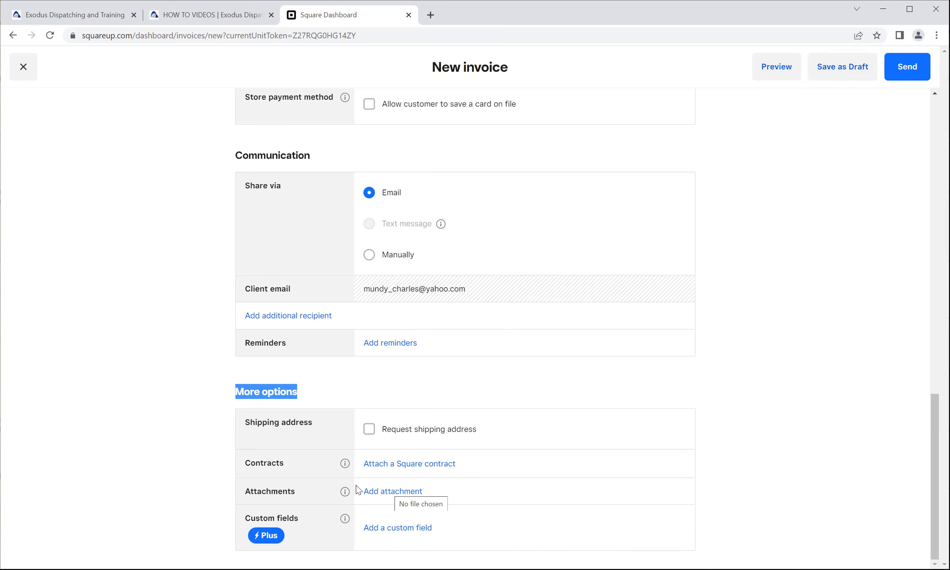
pyautogui.click(151, 436)
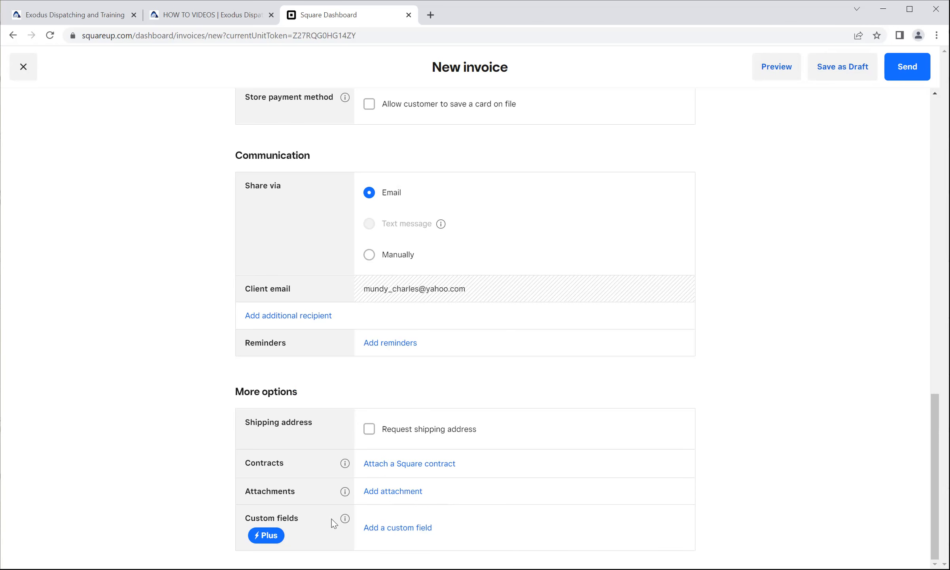
pyautogui.click(399, 534)
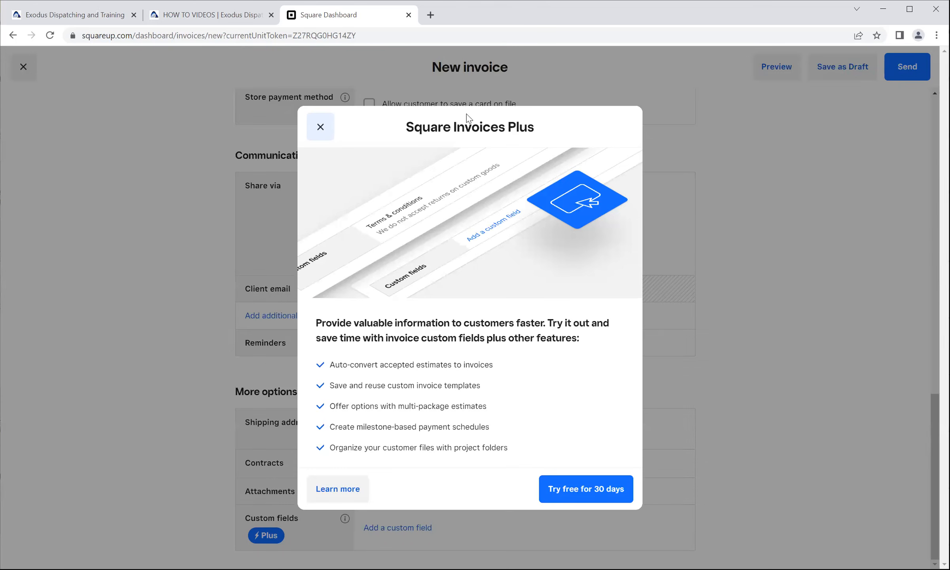
pyautogui.click(321, 127)
# Replace the invoice title with the text copied from the message, "Load from Los Angeles to Dallas".
pyautogui.scroll(10, 554, 337)
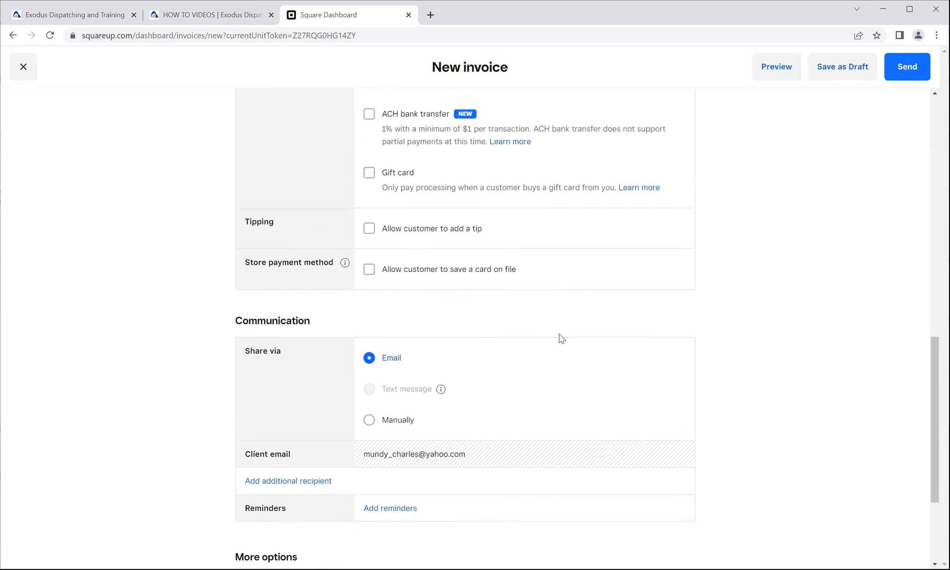
pyautogui.scroll(10, 530, 306)
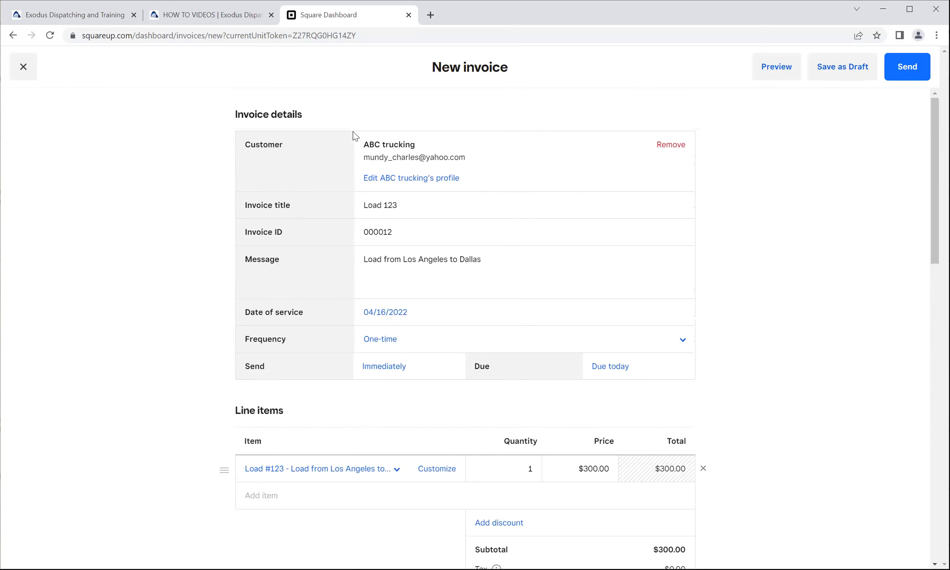
pyautogui.moveTo(304, 113); pyautogui.dragTo(230, 115)
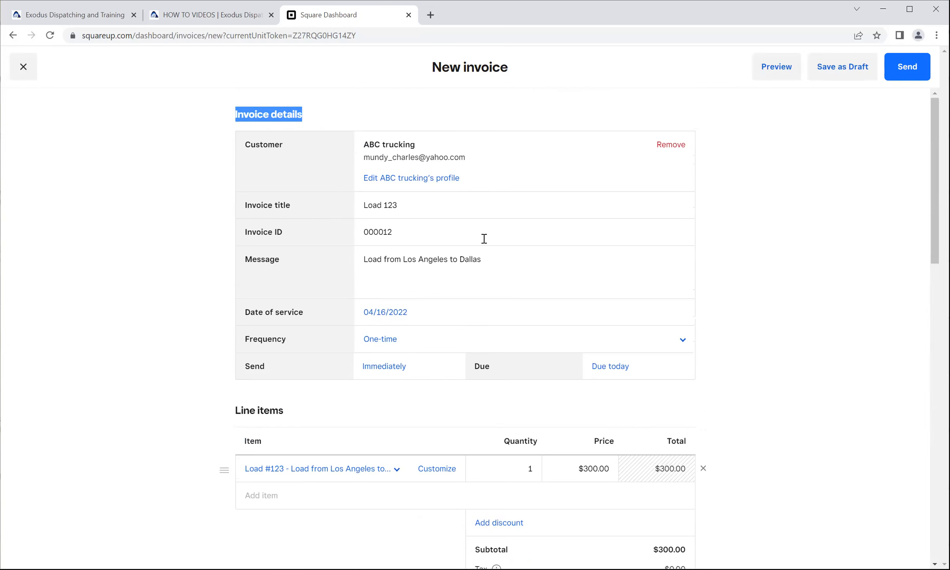
pyautogui.moveTo(485, 259); pyautogui.dragTo(365, 262)
pyautogui.rightClick(365, 262)
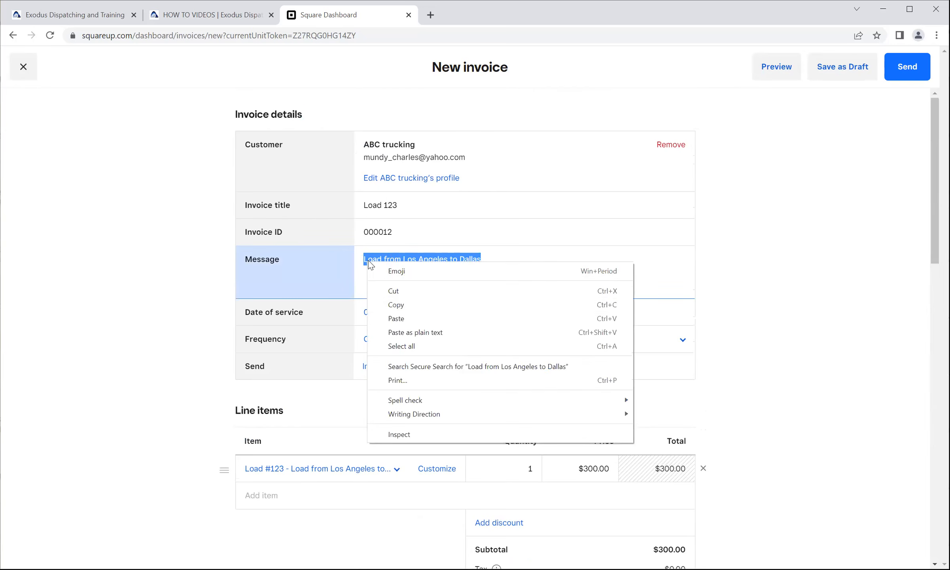
pyautogui.click(395, 304)
pyautogui.moveTo(400, 205); pyautogui.dragTo(330, 213)
pyautogui.hotkey('ctrl', 'v')
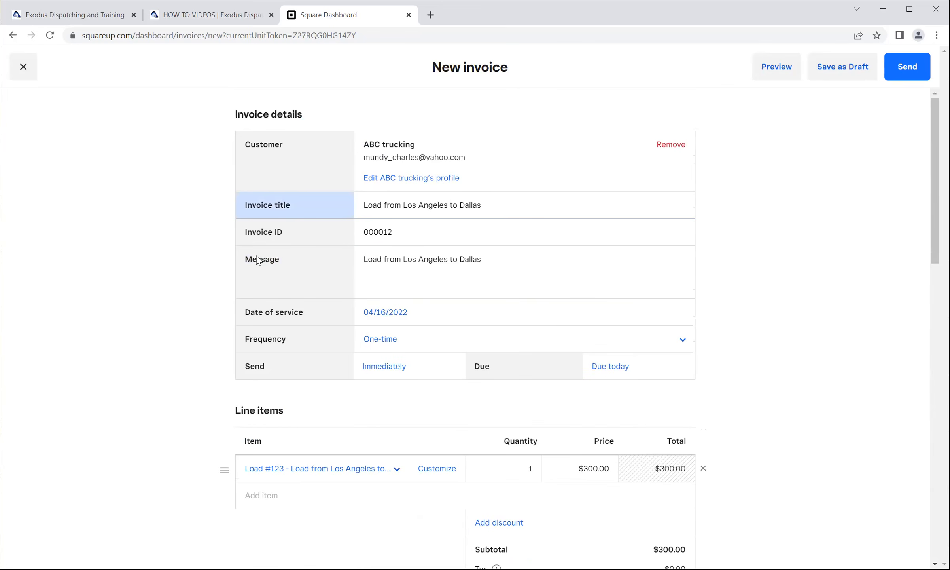
pyautogui.click(203, 233)
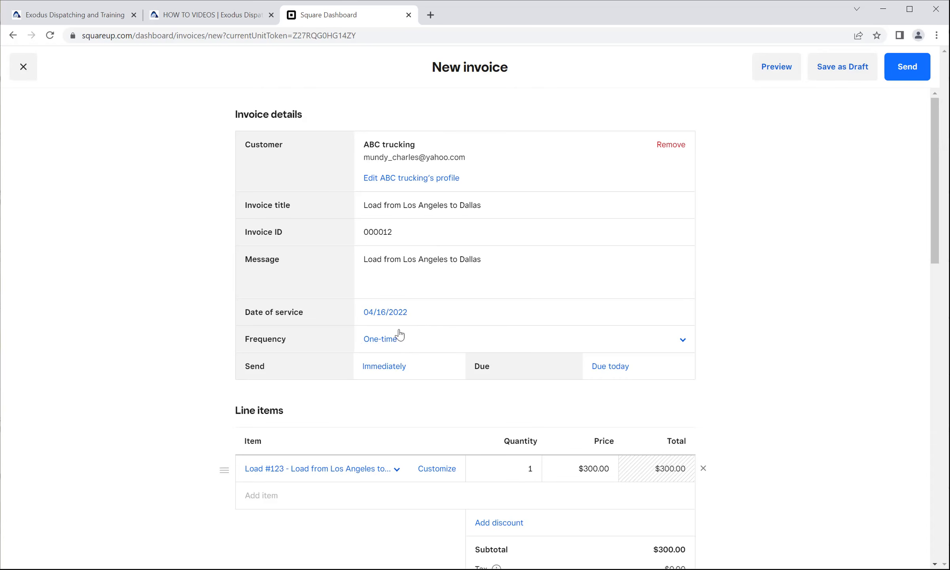
# Check the invoice's frequency choices, keeping One-time, and set the due date to Upon receipt.
pyautogui.click(409, 341)
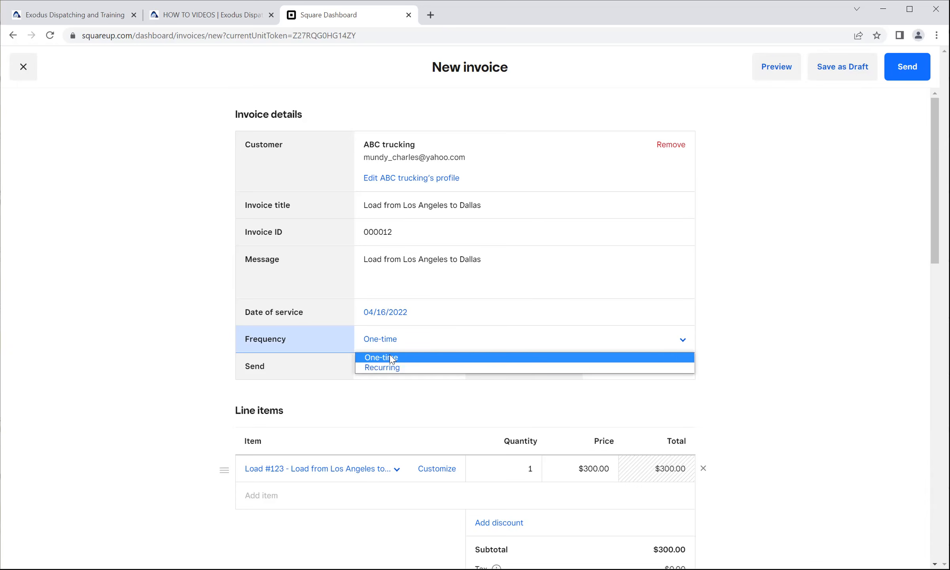
pyautogui.click(420, 342)
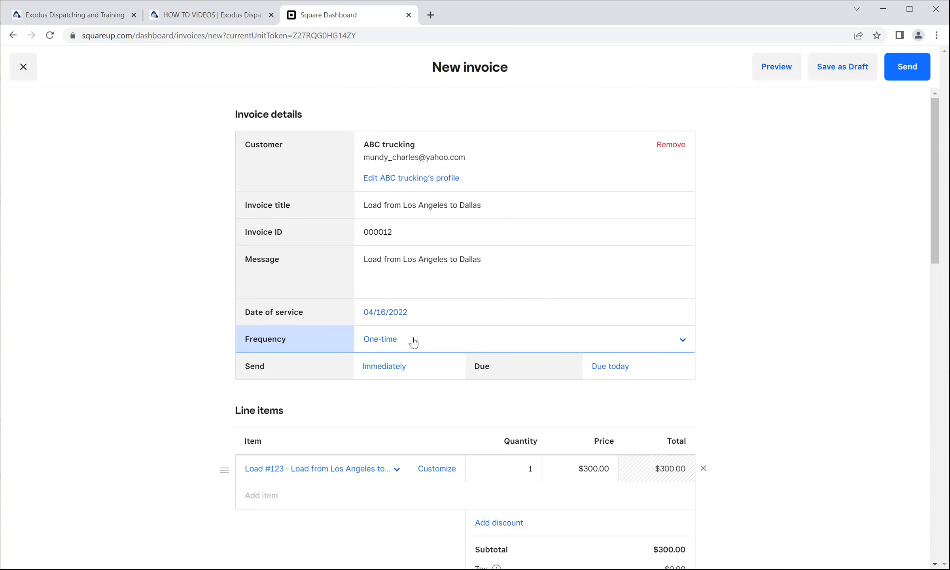
pyautogui.click(414, 339)
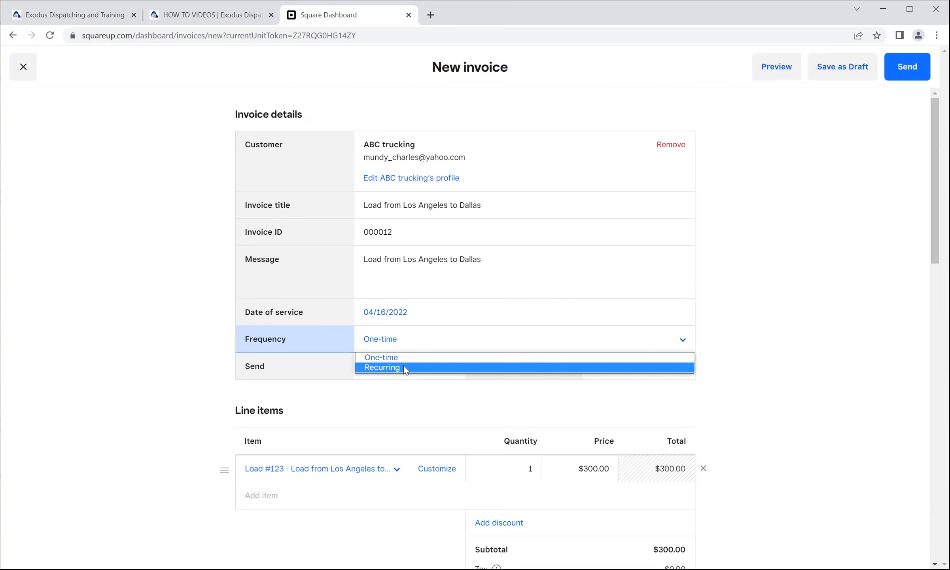
pyautogui.click(480, 340)
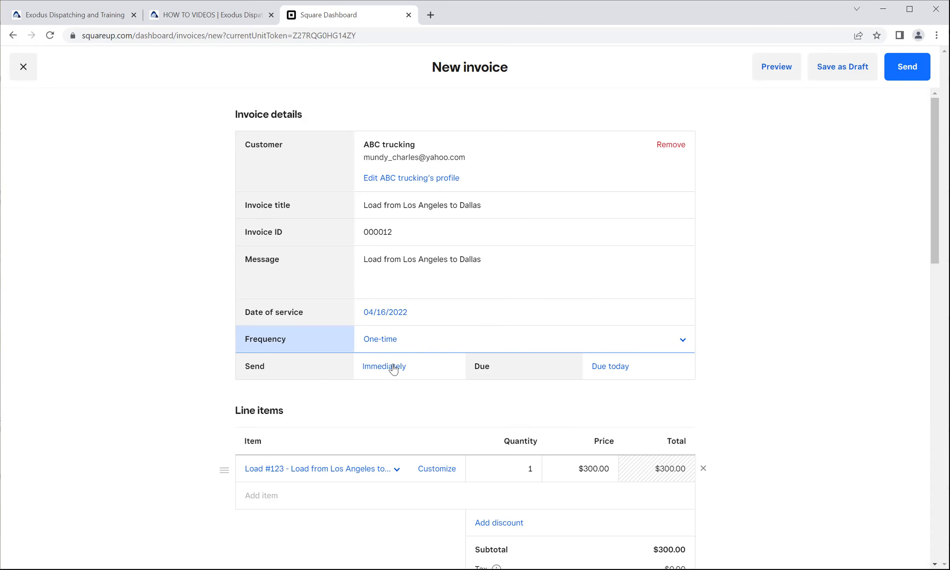
pyautogui.click(616, 370)
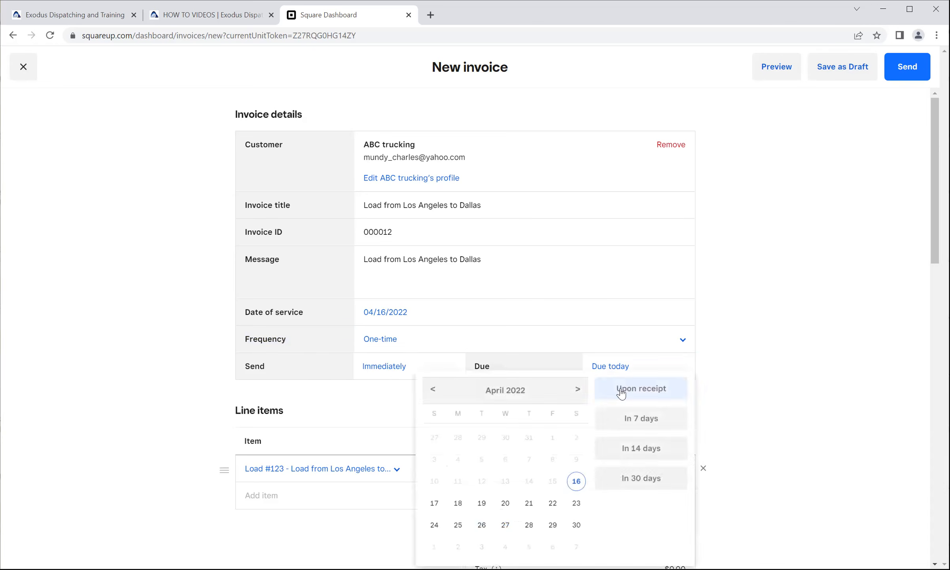
pyautogui.click(619, 388)
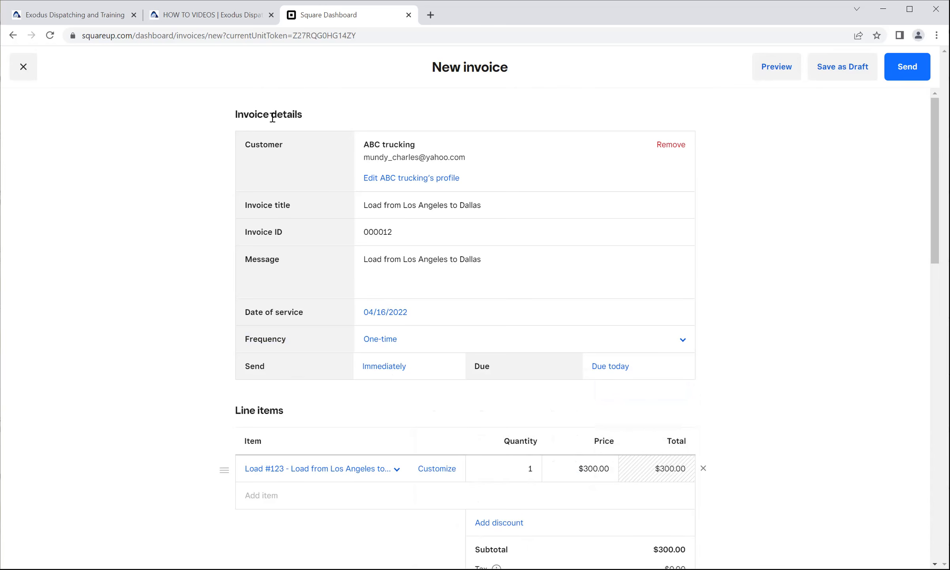
# Review the invoice details and line items, view the load item's customization form, and cancel it.
pyautogui.moveTo(302, 113); pyautogui.dragTo(230, 111)
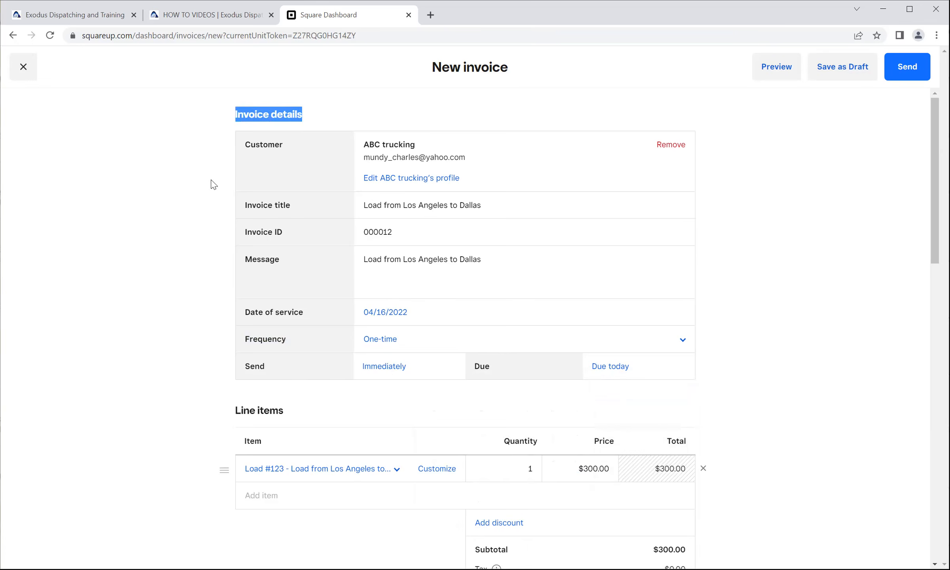
pyautogui.scroll(-4, 193, 207)
pyautogui.moveTo(286, 180); pyautogui.dragTo(233, 180)
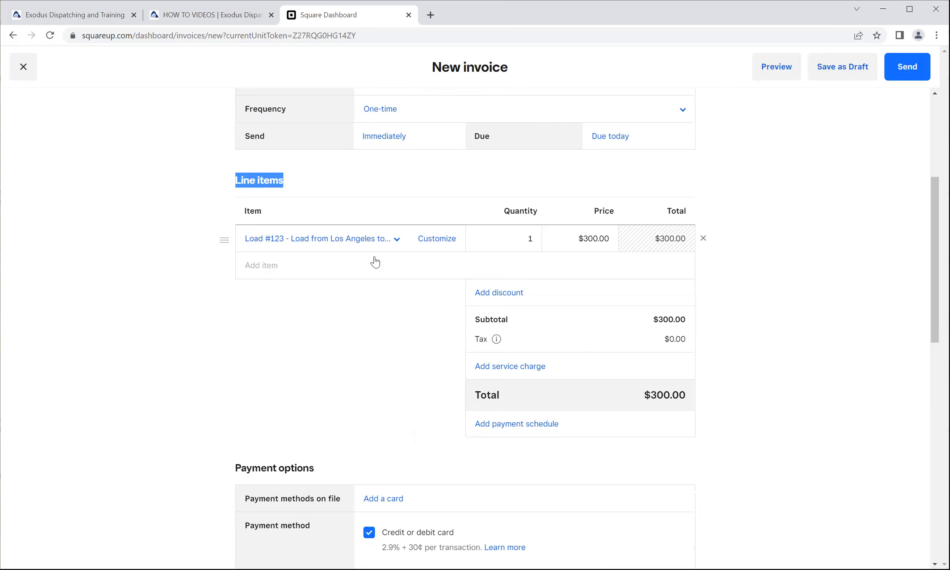
pyautogui.click(431, 239)
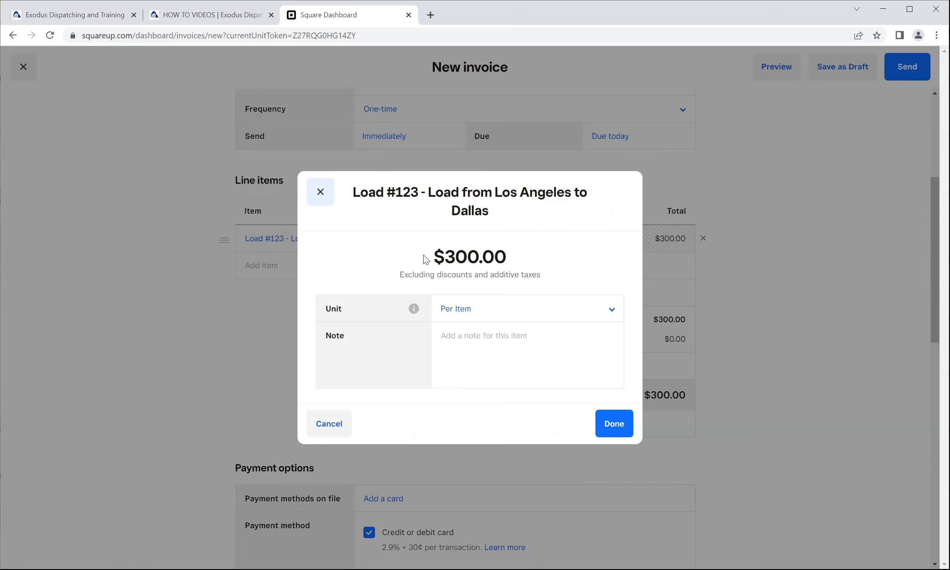
pyautogui.click(330, 426)
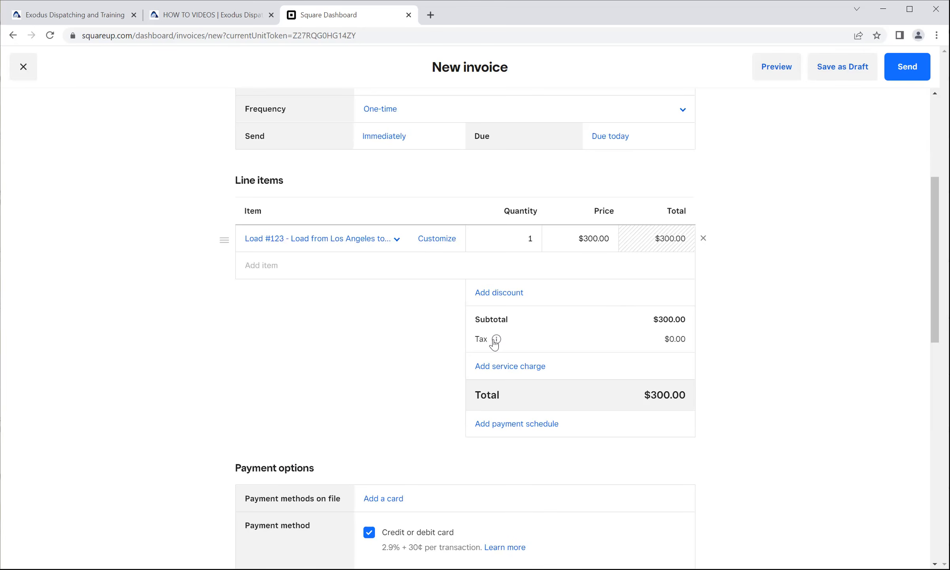
pyautogui.moveTo(284, 175); pyautogui.dragTo(236, 181)
# Review the invoice's payment options, including accepted payment methods, tipping and saving a card on file.
pyautogui.scroll(-4, 277, 276)
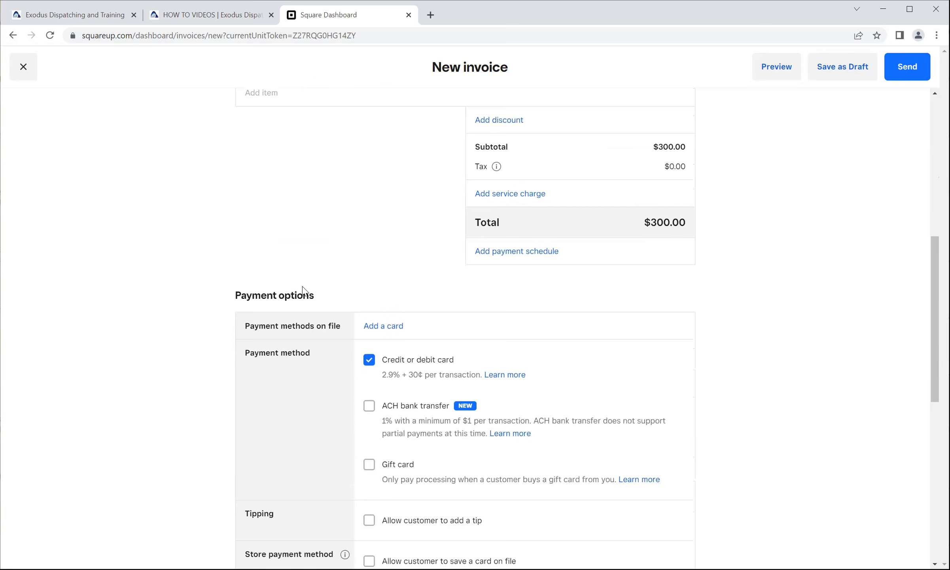
pyautogui.moveTo(320, 297); pyautogui.dragTo(235, 301)
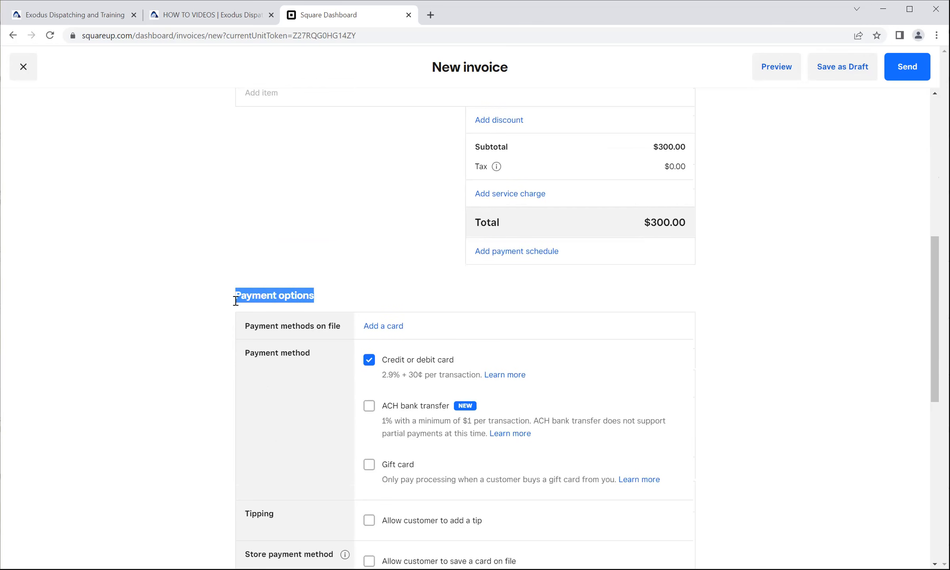
pyautogui.scroll(-3, 219, 293)
pyautogui.scroll(-1, 208, 280)
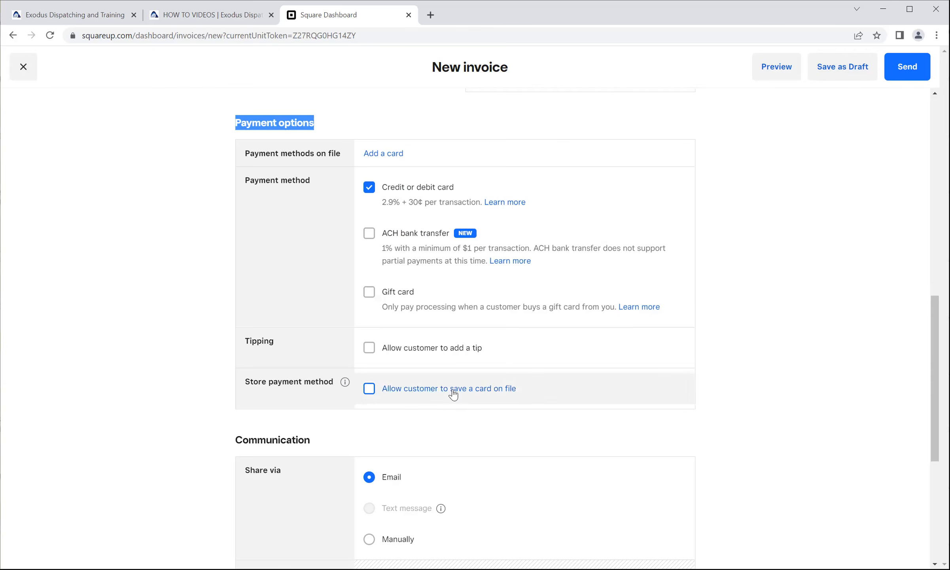
pyautogui.scroll(-1, 176, 339)
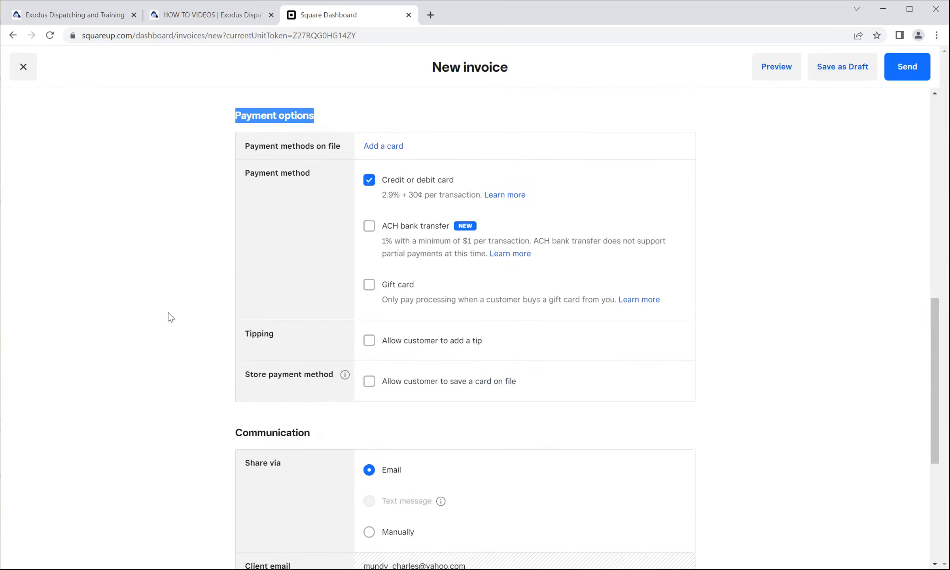
pyautogui.scroll(2, 170, 317)
pyautogui.click(174, 324)
pyautogui.scroll(-3, 169, 322)
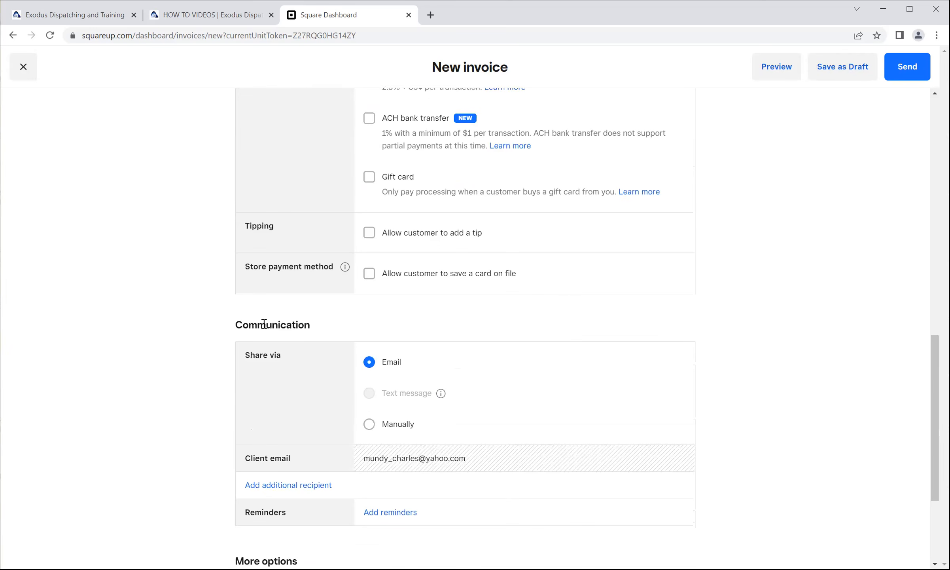
# Review the Communication settings and the contract and attachment entries under More options.
pyautogui.moveTo(309, 323); pyautogui.dragTo(234, 326)
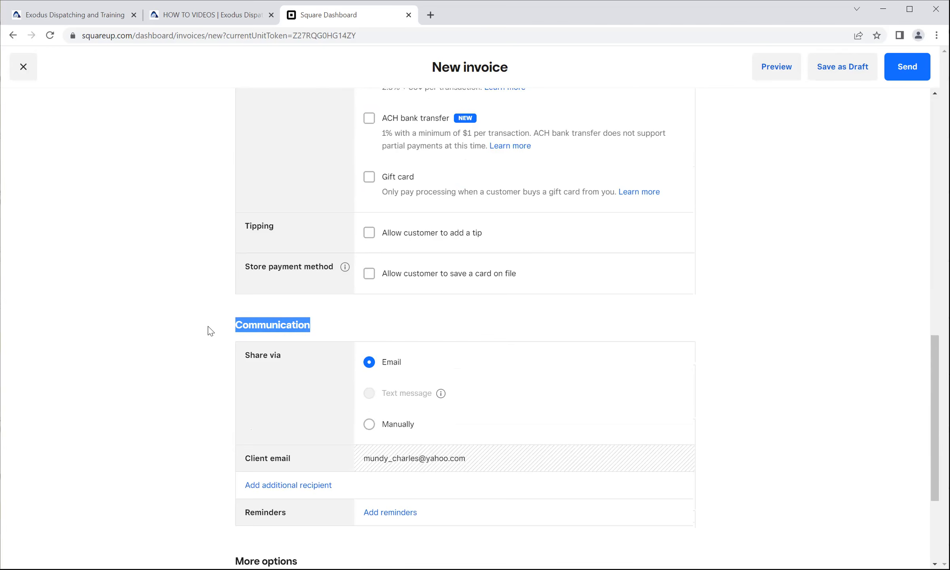
pyautogui.scroll(-1, 210, 330)
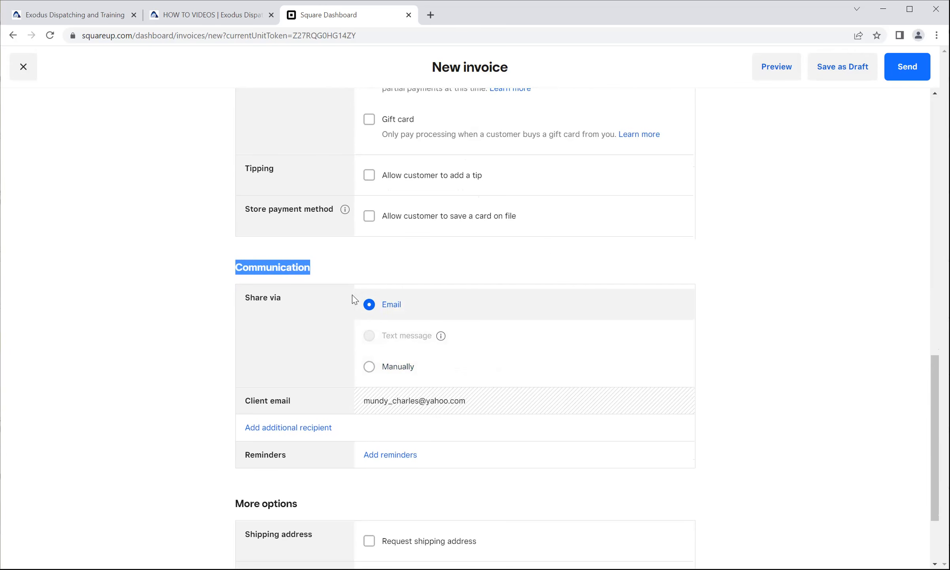
pyautogui.scroll(-3, 335, 312)
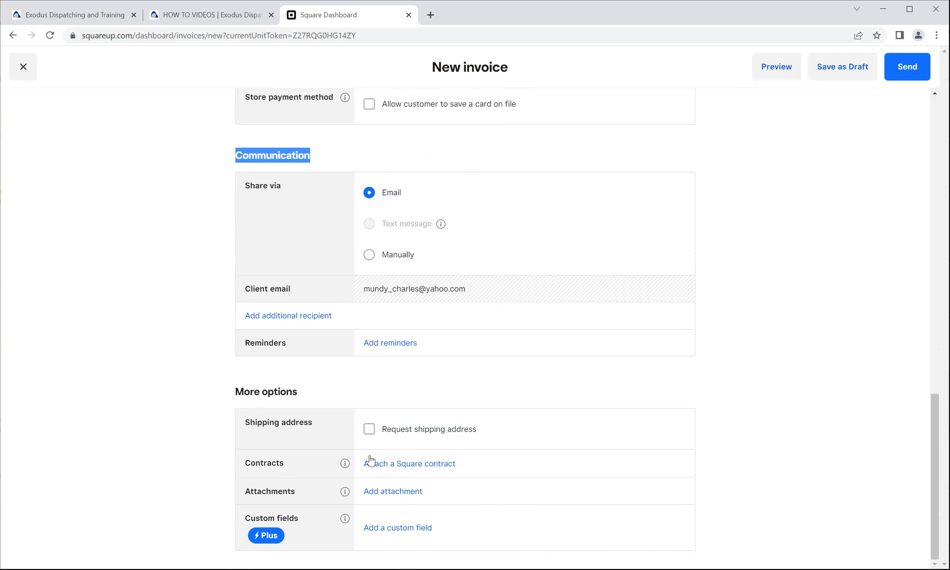
pyautogui.moveTo(295, 492); pyautogui.dragTo(245, 499)
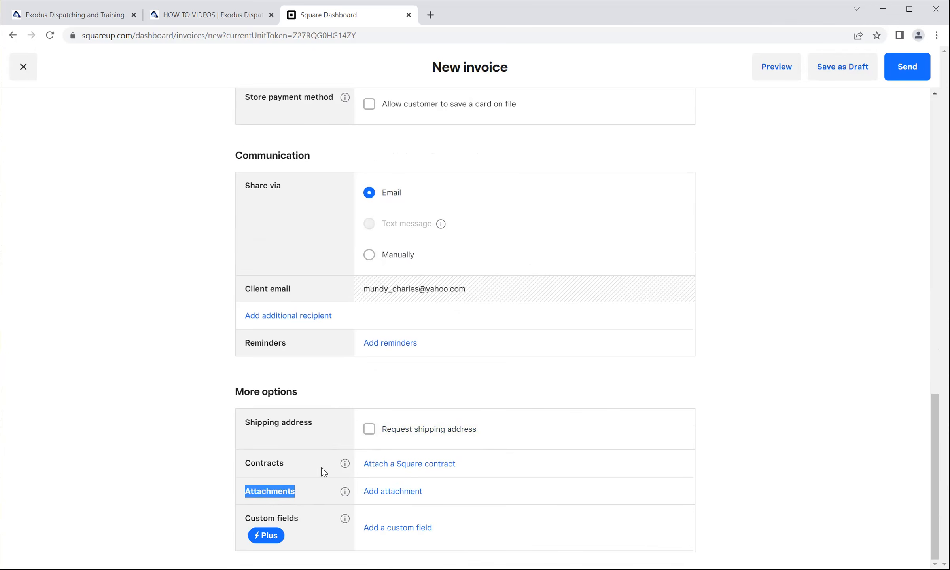
pyautogui.click(315, 492)
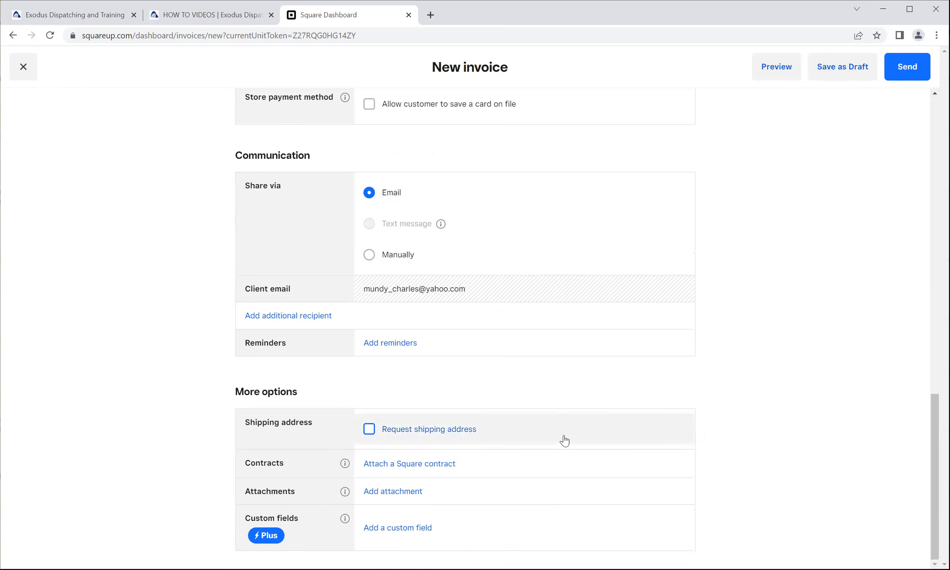
# Preview the invoice in Client view, review it from header to footer, check the available view formats, and close the preview.
pyautogui.scroll(12, 584, 347)
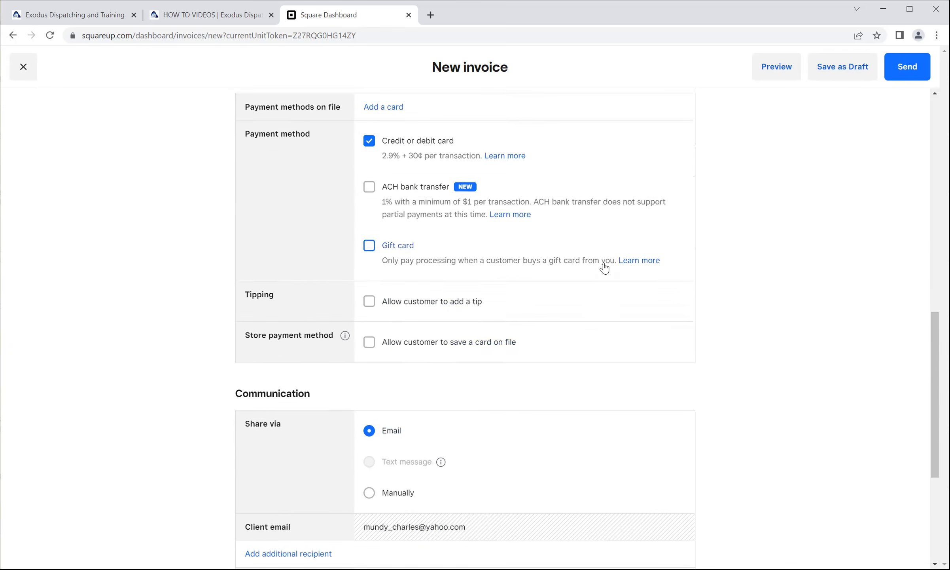
pyautogui.scroll(5, 599, 268)
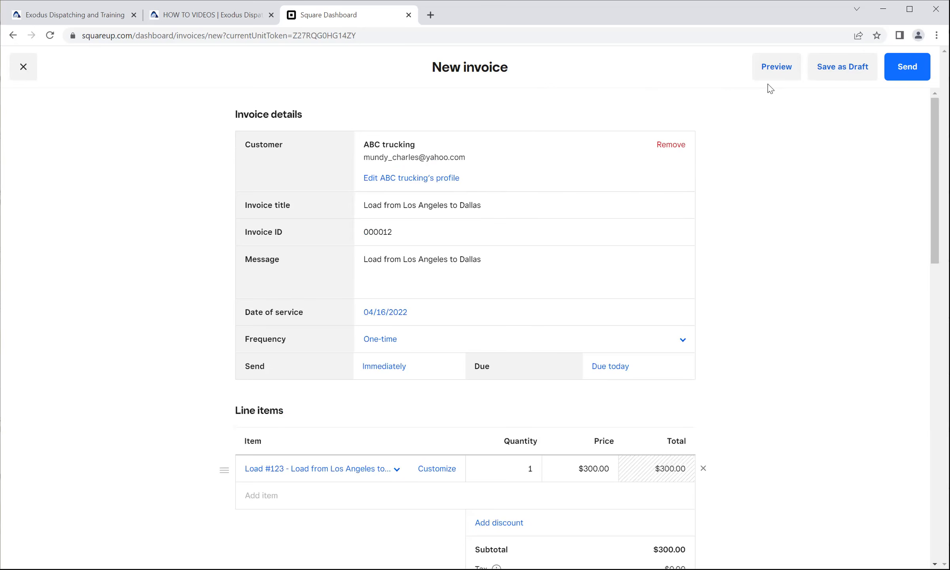
pyautogui.click(771, 73)
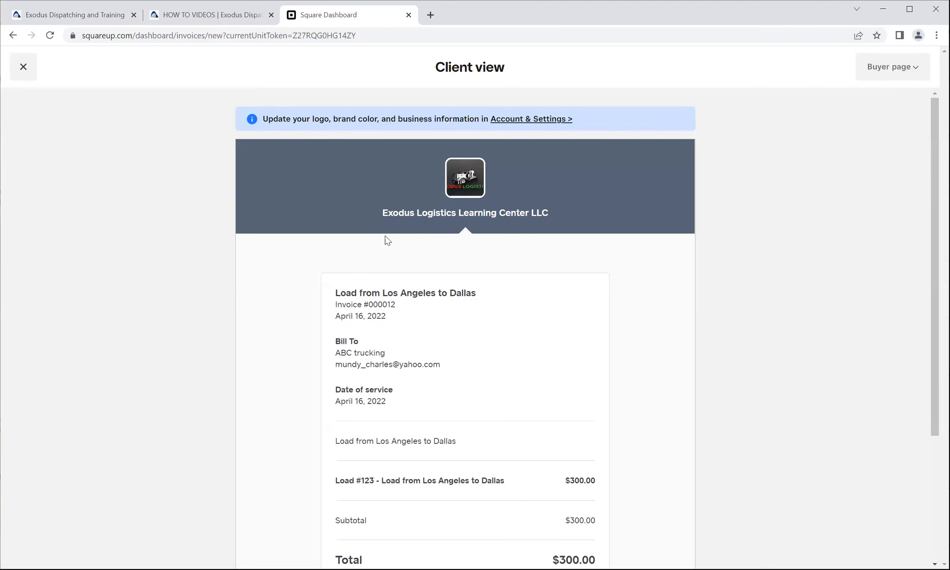
pyautogui.scroll(-1, 334, 290)
pyautogui.scroll(-1, 335, 290)
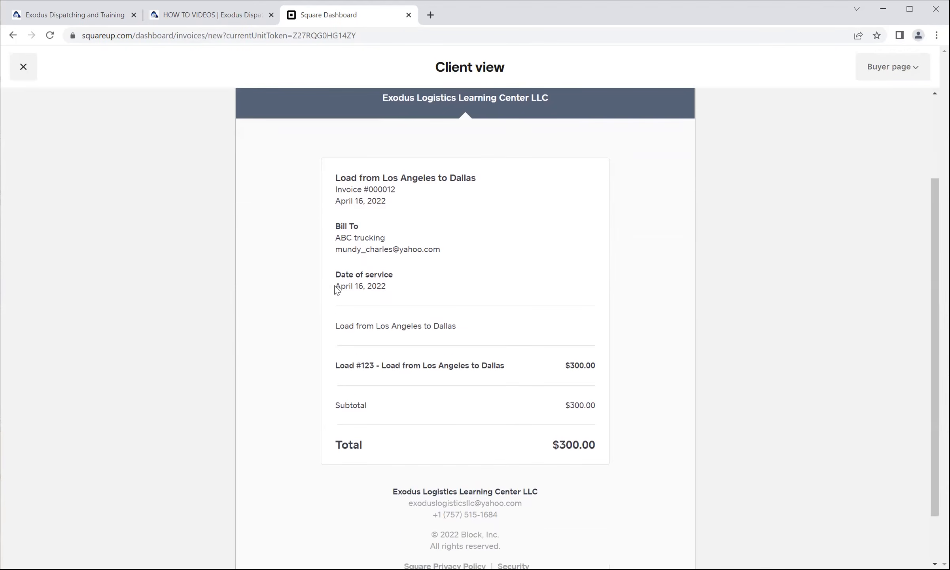
pyautogui.scroll(2, 335, 290)
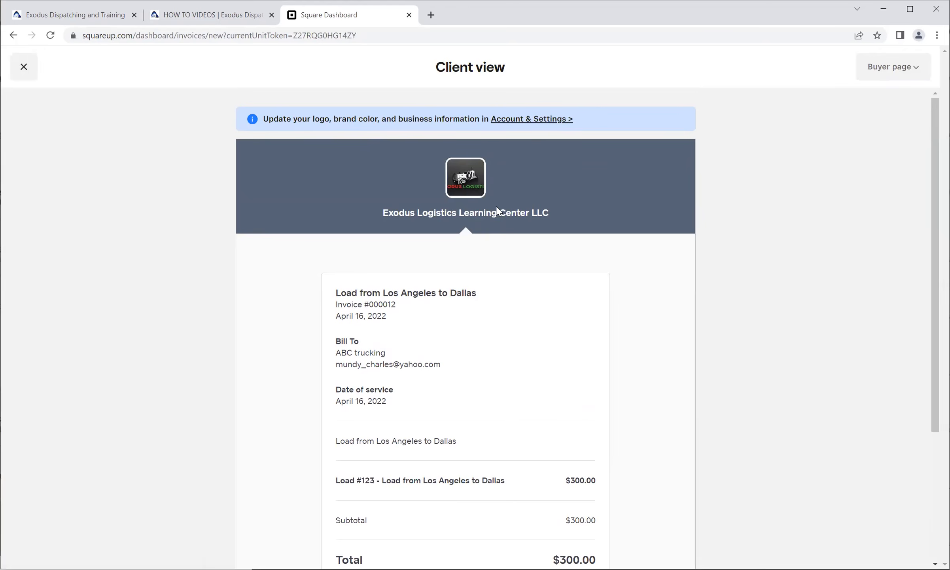
pyautogui.scroll(-4, 472, 228)
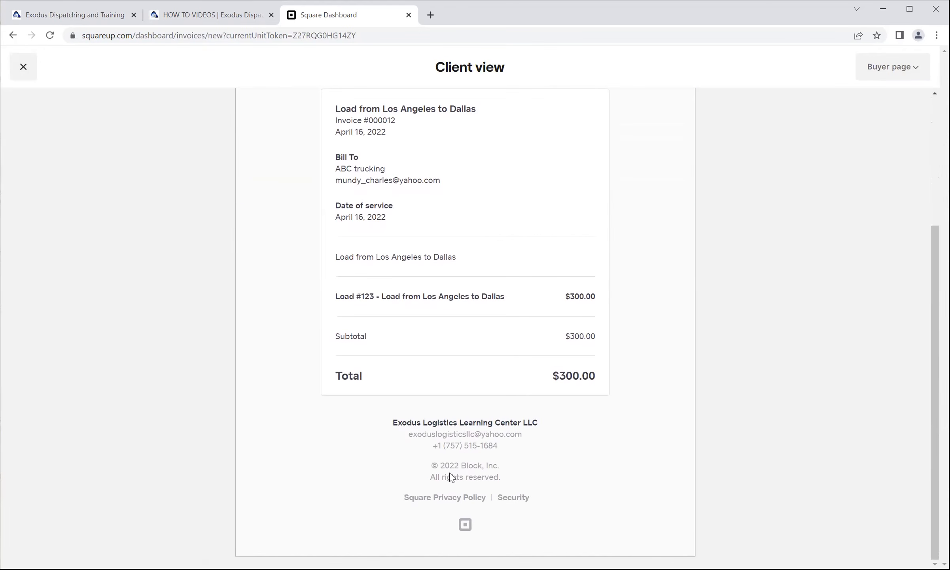
pyautogui.click(881, 72)
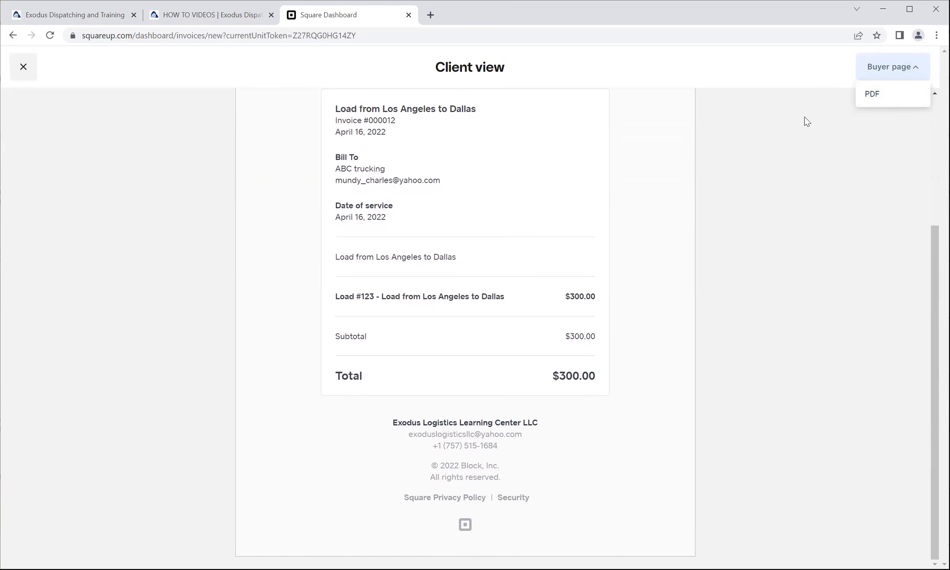
pyautogui.click(36, 69)
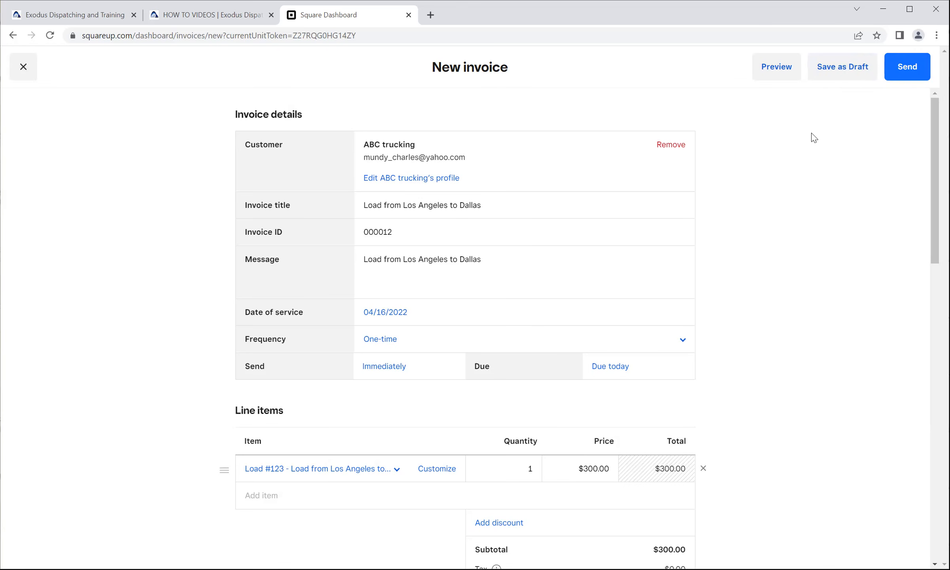
# Send the invoice to ABC trucking, and sign out of the Square account and close its page.
pyautogui.click(902, 72)
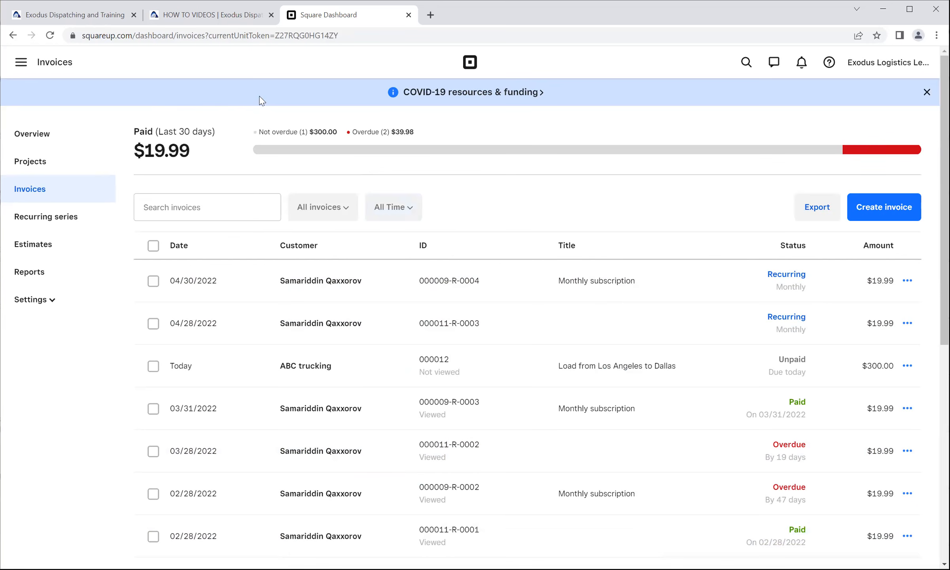
pyautogui.click(868, 63)
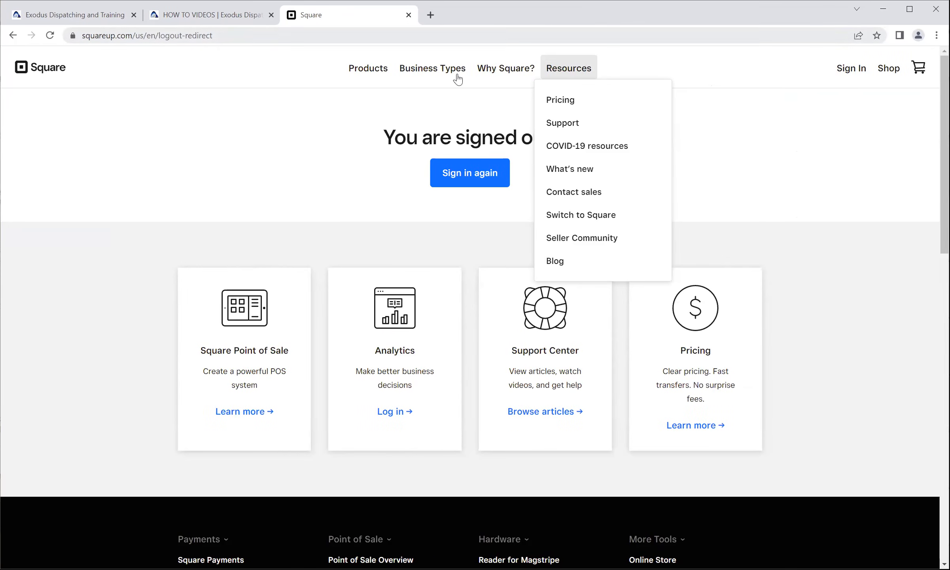
pyautogui.hotkey('ctrl', 'w')
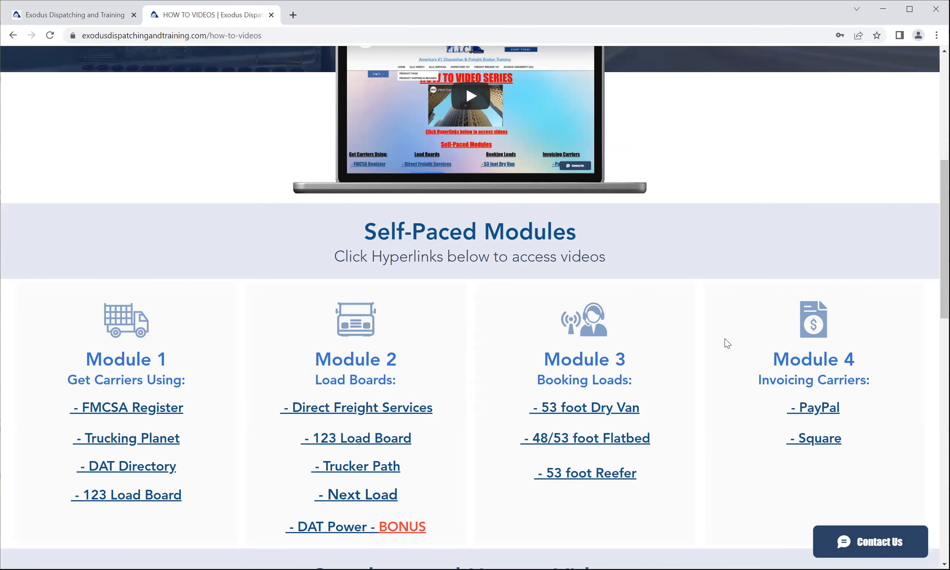
# Look through the how-to videos page, covering the self-paced modules, the Supplemental How to Videos categories and the social links.
pyautogui.scroll(-2, 714, 336)
pyautogui.scroll(-3, 707, 335)
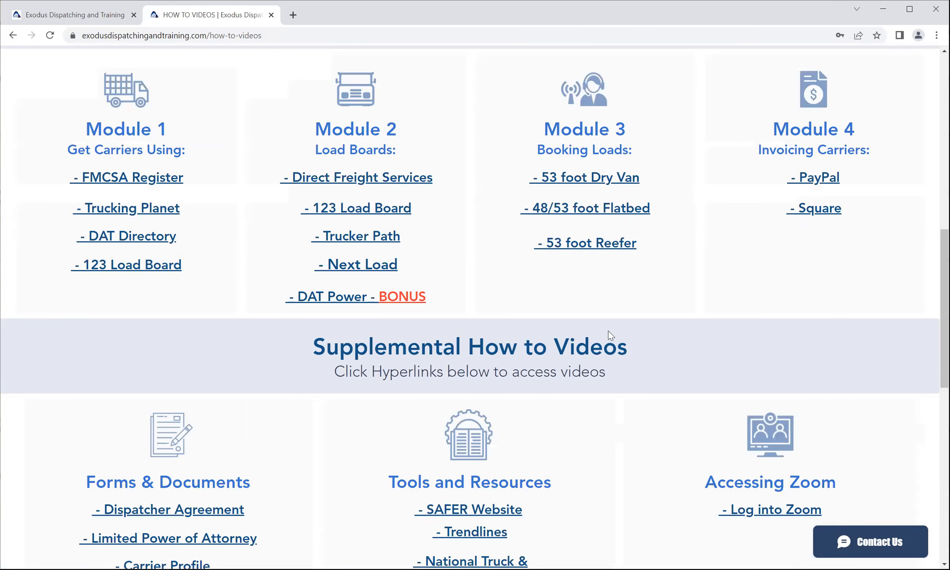
pyautogui.scroll(-1, 563, 295)
pyautogui.scroll(-3, 752, 330)
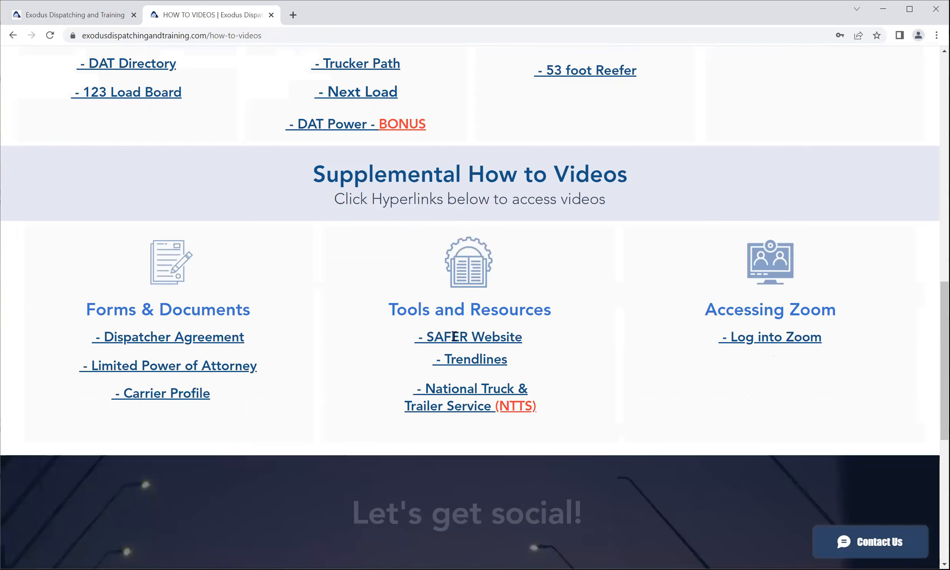
pyautogui.moveTo(551, 308); pyautogui.dragTo(258, 321)
pyautogui.moveTo(86, 311); pyautogui.dragTo(255, 310)
pyautogui.click(258, 308)
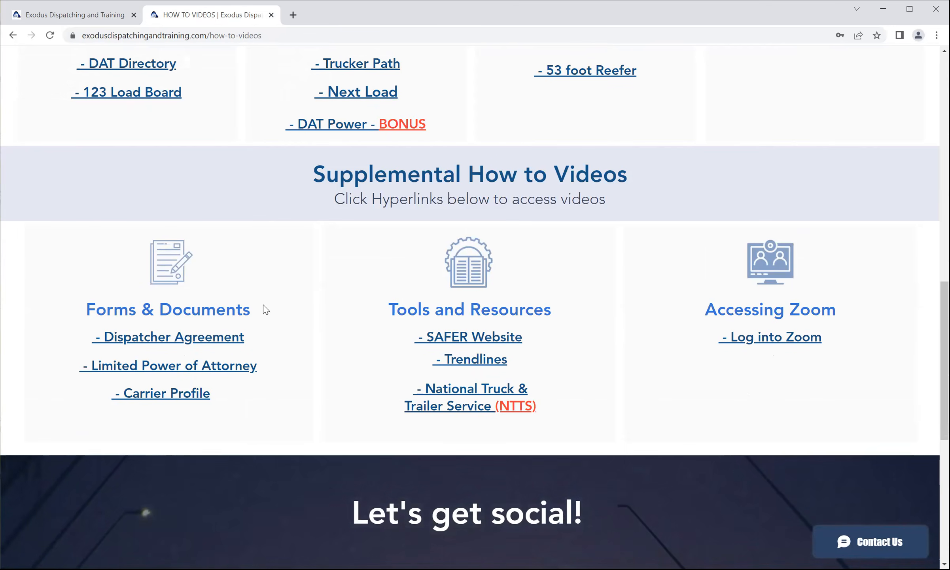
pyautogui.scroll(-4, 282, 297)
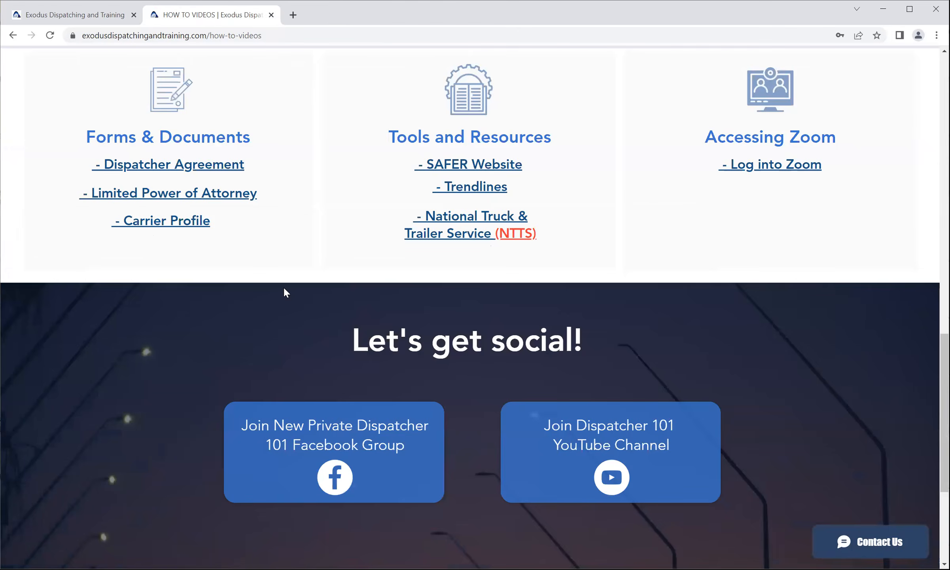
pyautogui.scroll(-1, 284, 288)
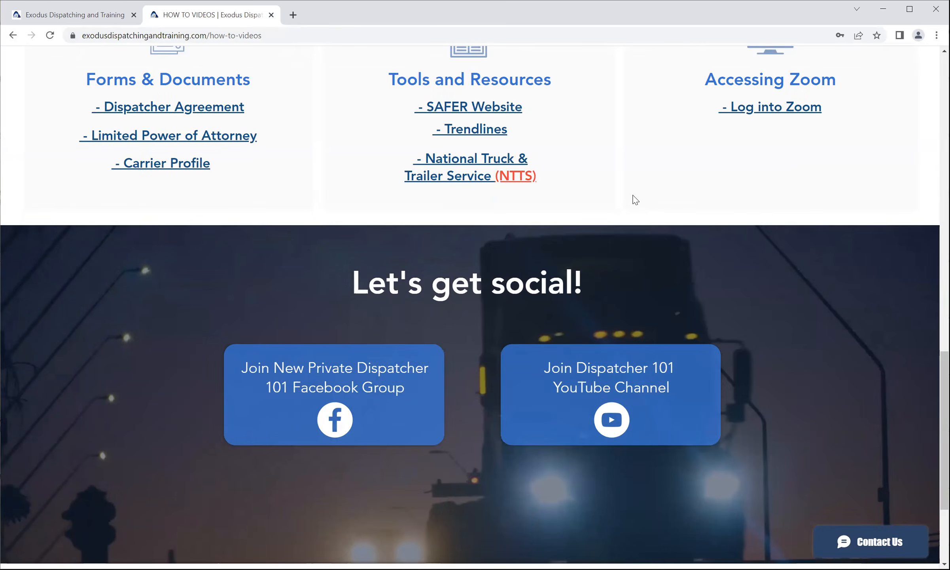
pyautogui.scroll(3, 632, 198)
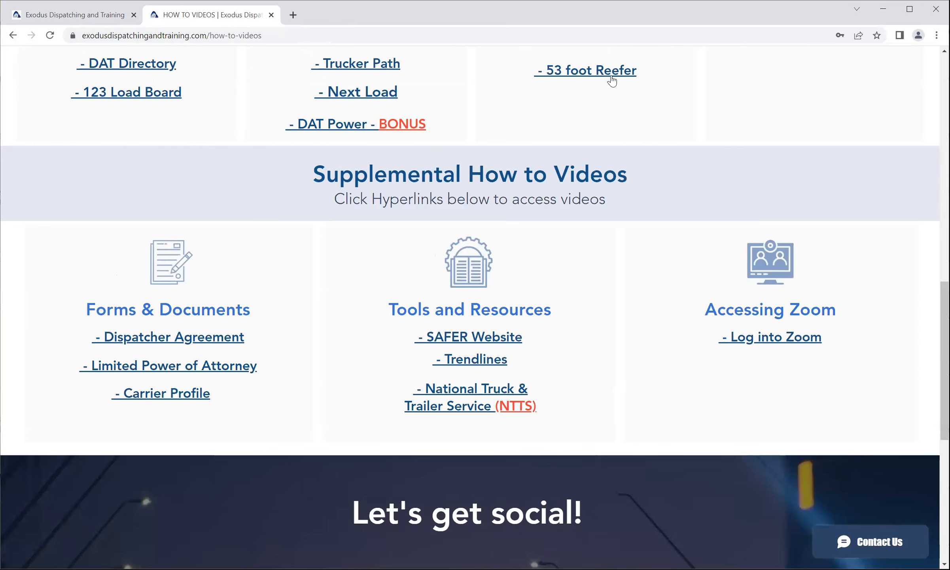